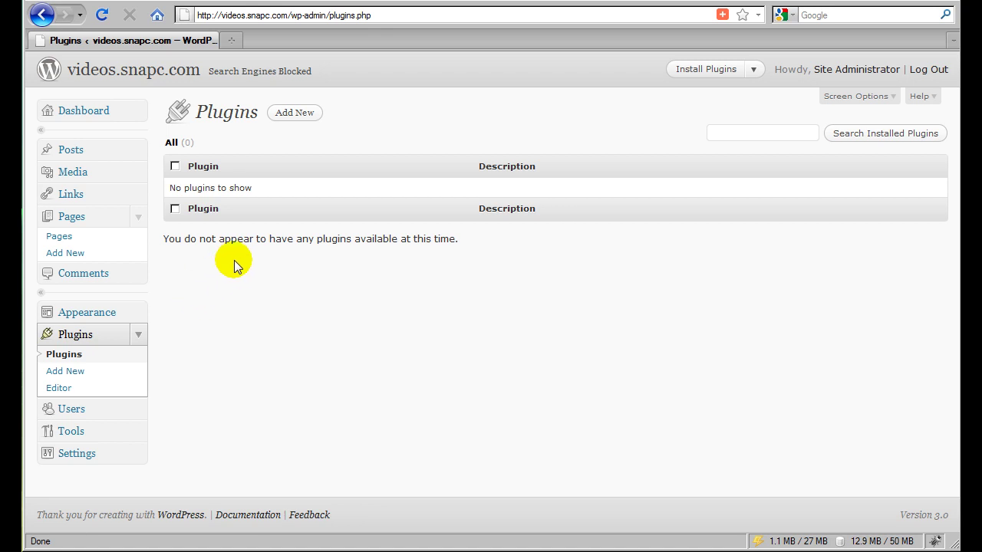
# - Search the plugin installer for 's2member' and install the s2Member plugin, confirming the prompt
pyautogui.click(74, 376)
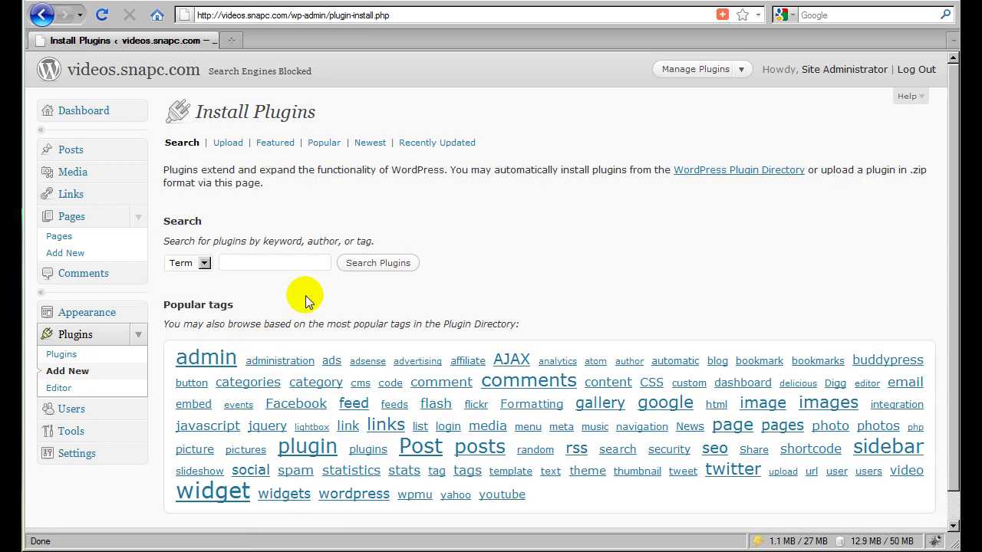
pyautogui.doubleClick(255, 262)
pyautogui.click(250, 279)
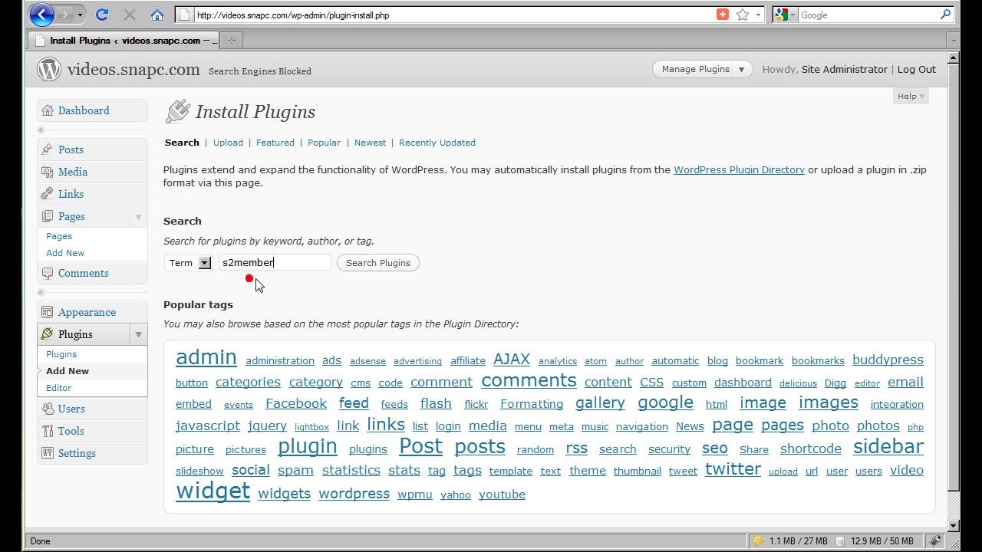
pyautogui.click(370, 264)
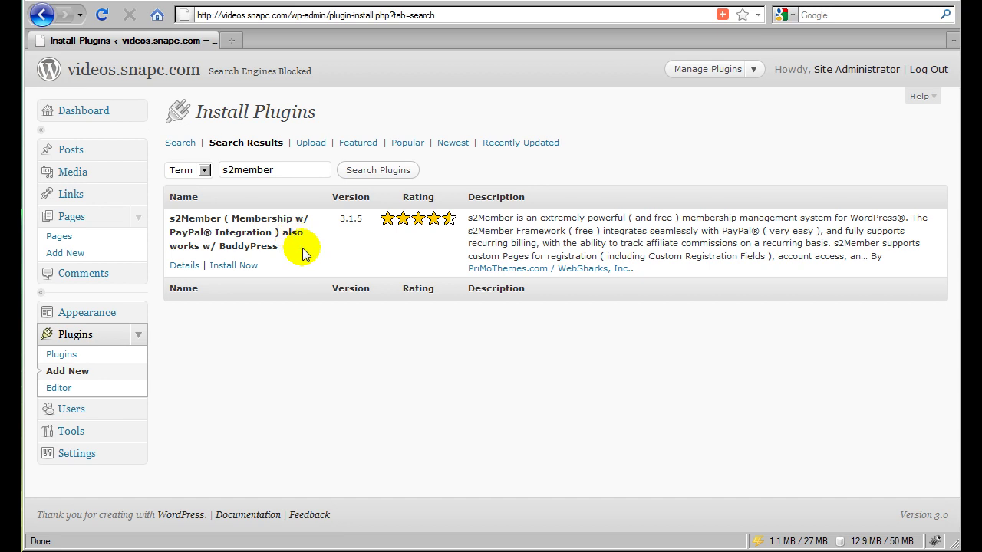
pyautogui.click(253, 269)
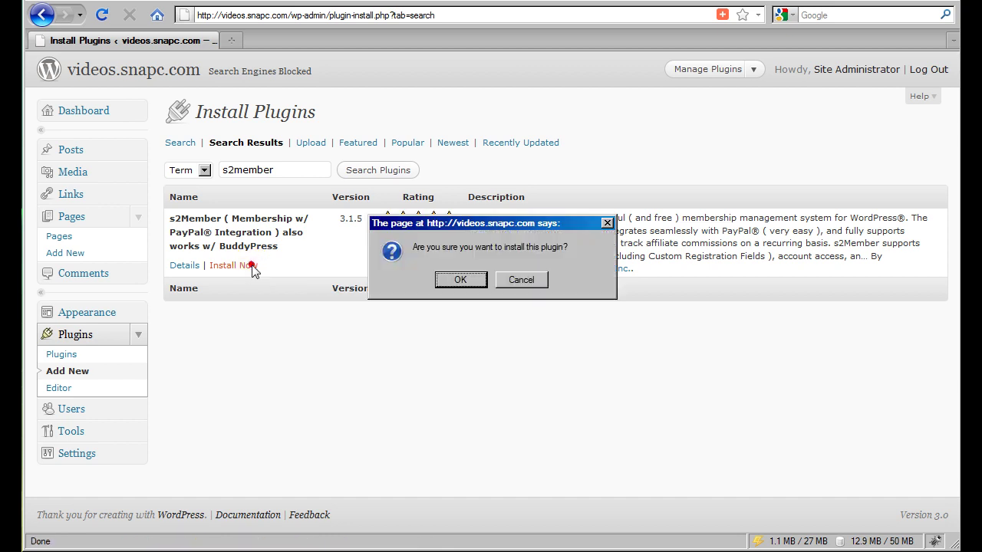
pyautogui.click(461, 280)
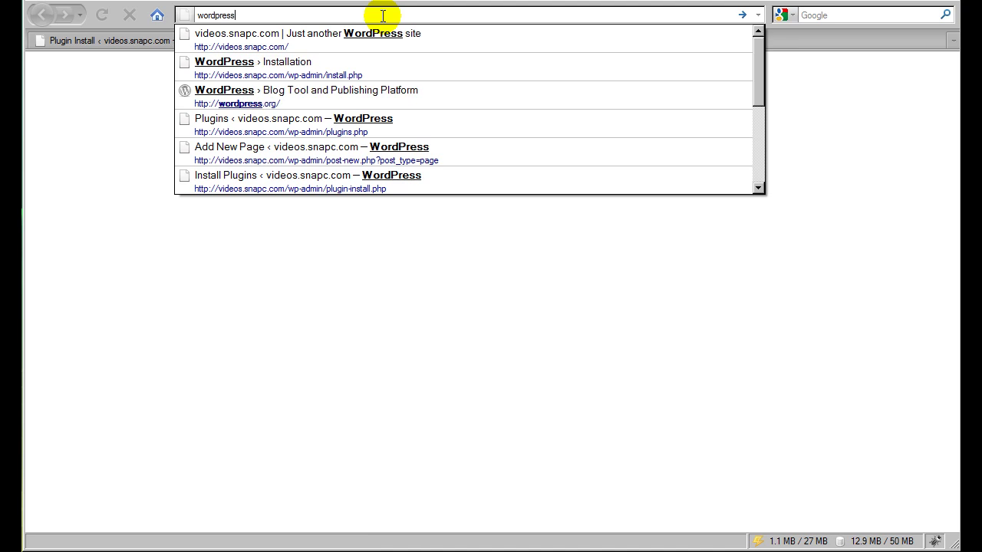
# - Correct the address to wordpress.org and go to its Plugins directory
pyautogui.press('BackSpace')
pyautogui.write('.org')
pyautogui.press('Return')
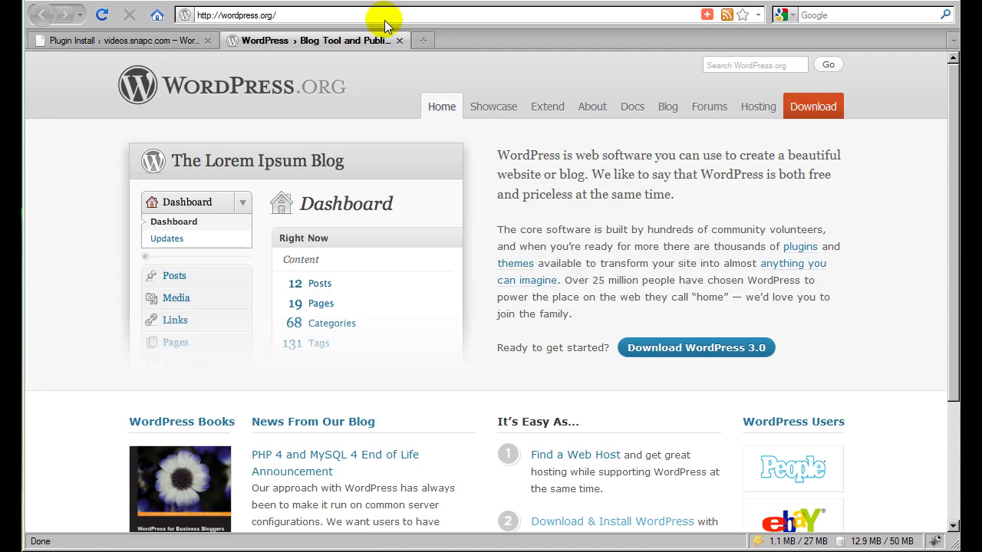
pyautogui.moveTo(546, 114)
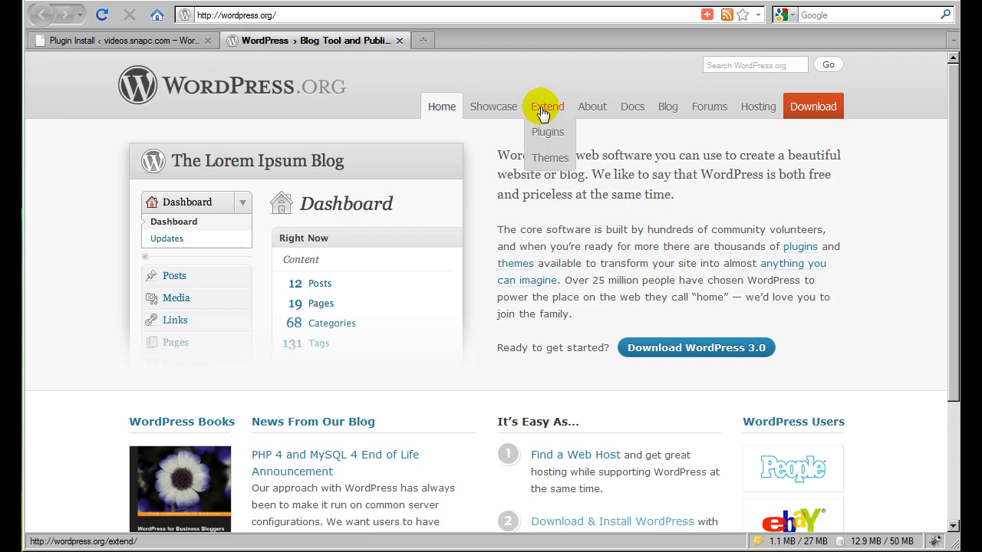
pyautogui.click(548, 136)
# - Search 's2member', open its page, cancel the zip download, and return to the site tab
pyautogui.click(412, 304)
pyautogui.write('s2member')
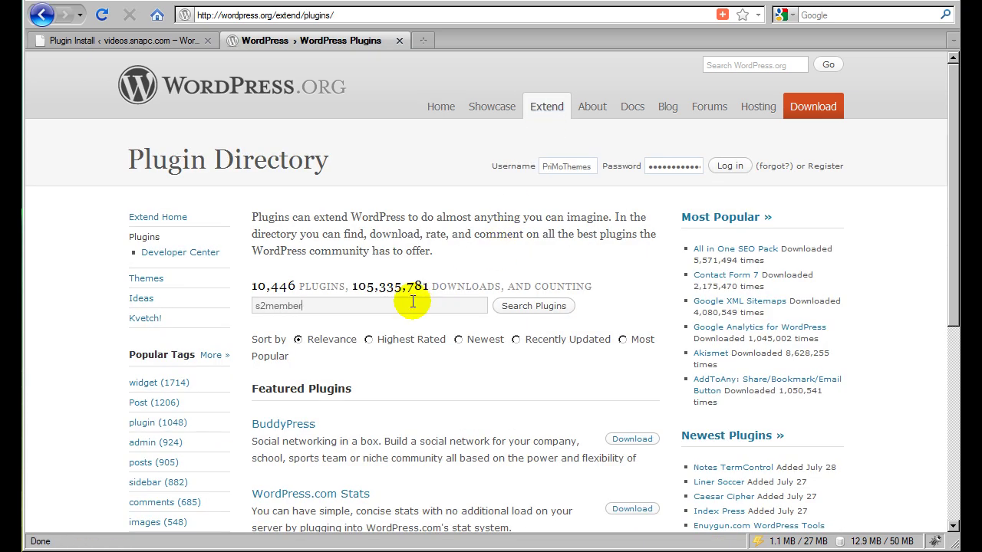
pyautogui.click(534, 309)
pyautogui.click(360, 327)
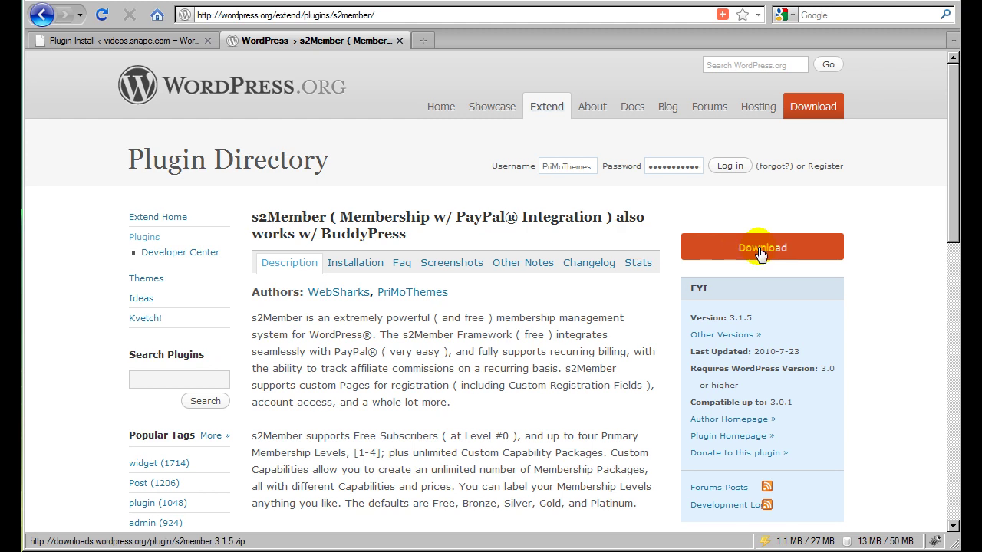
pyautogui.click(760, 253)
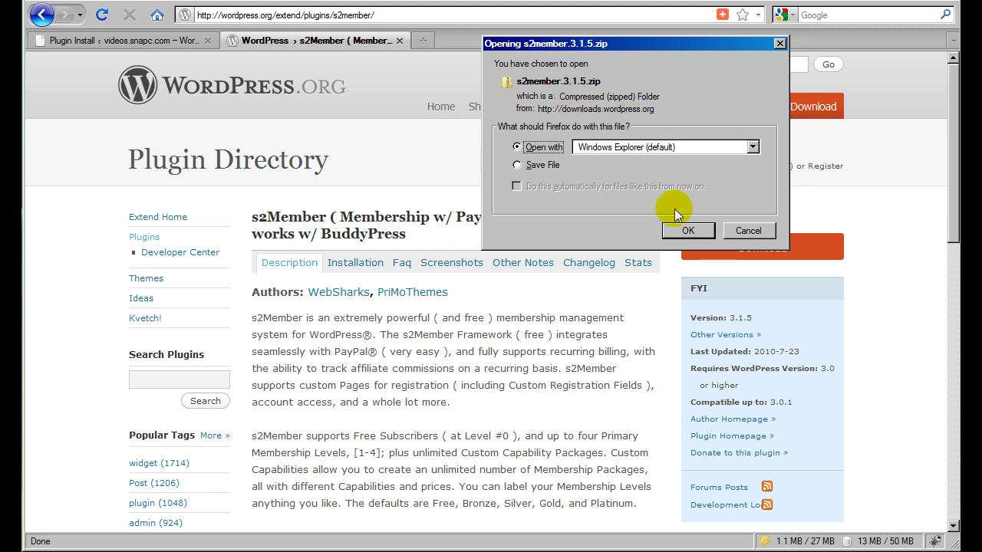
pyautogui.click(766, 230)
pyautogui.click(191, 46)
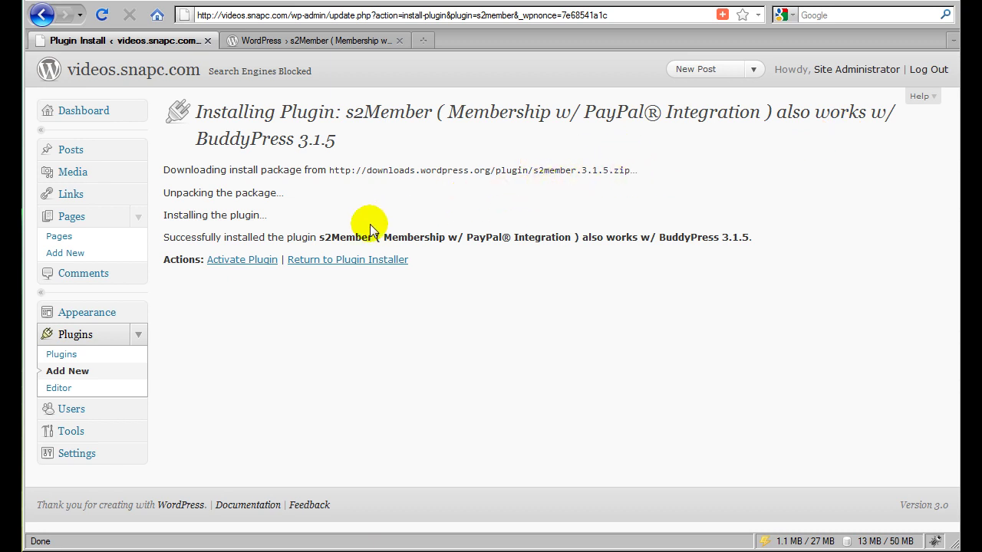
# - Activate the freshly installed s2Member 3.1.5 plugin from the installation results page
pyautogui.click(242, 261)
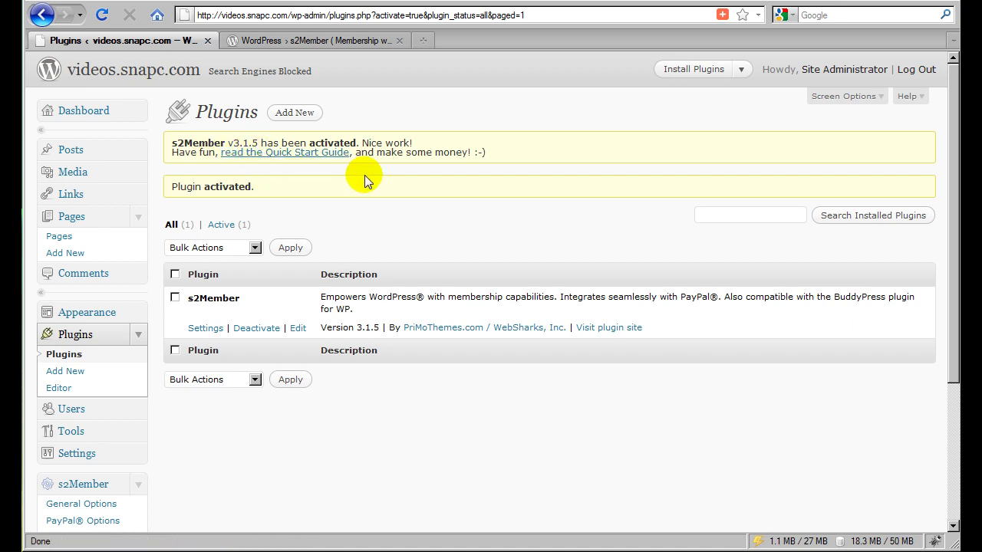
# - Open the s2Member Quick-Start Guide and collapse The Registration Process section
pyautogui.click(305, 157)
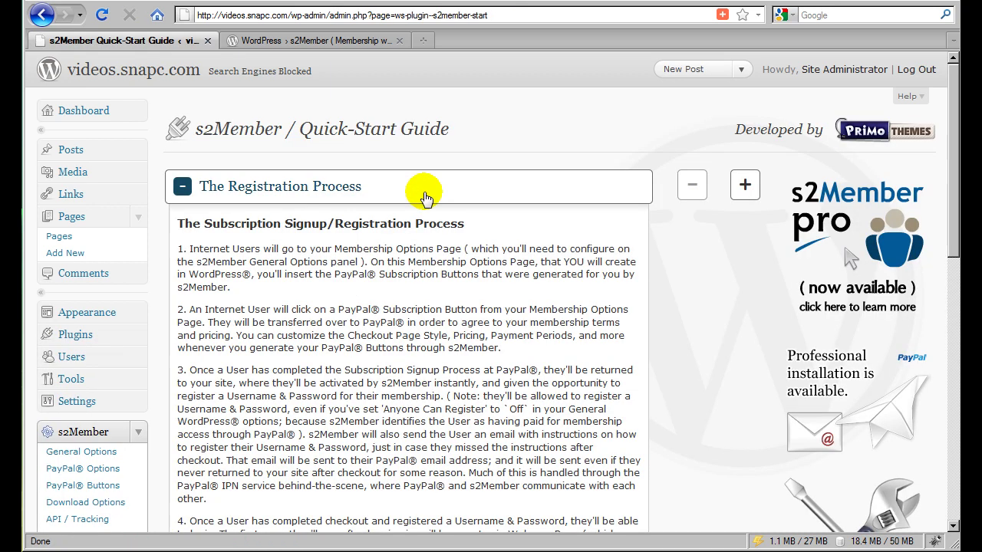
pyautogui.scroll(-2, 426, 198)
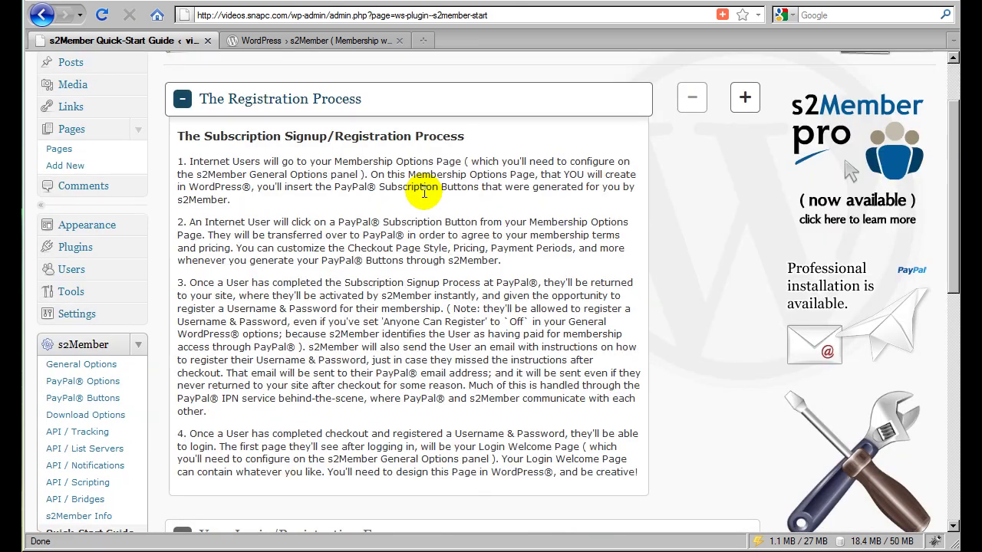
pyautogui.click(431, 108)
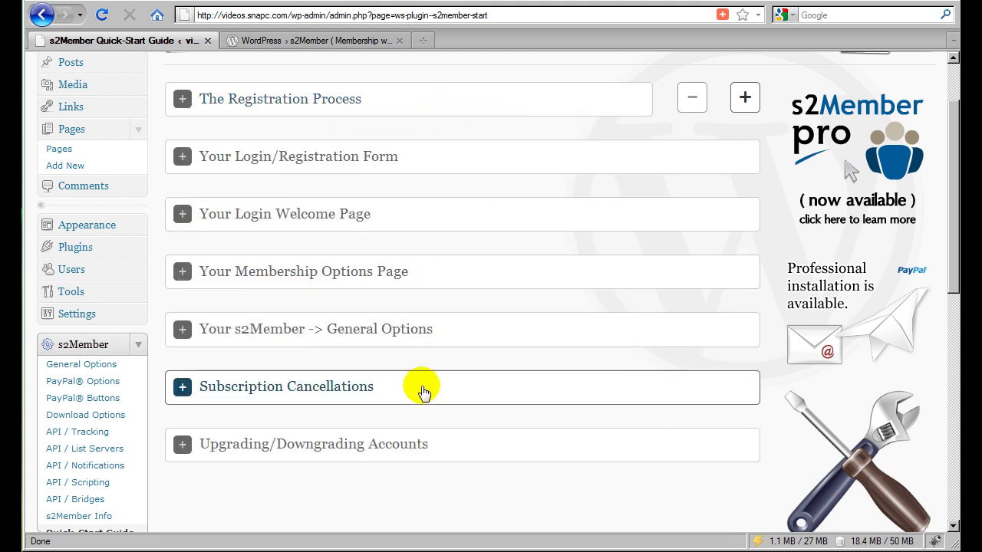
pyautogui.scroll(2, 344, 357)
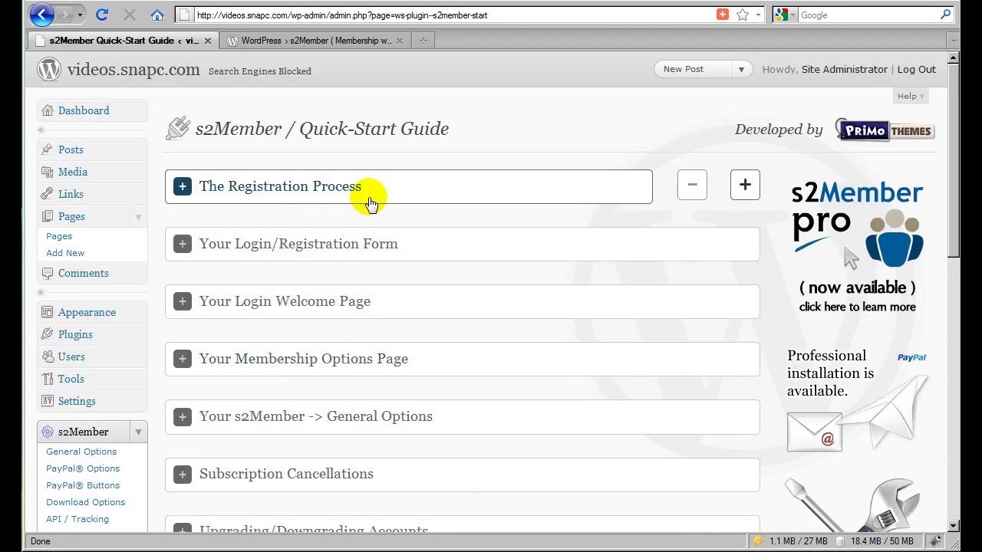
pyautogui.scroll(-2, 381, 229)
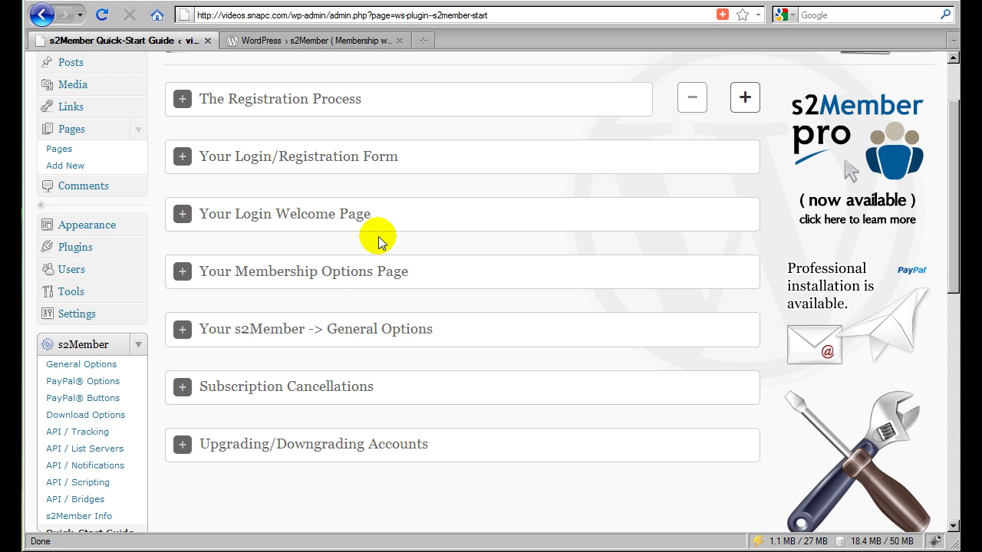
# - Expand Your Membership Options Page to read it, then collapse it again
pyautogui.click(335, 278)
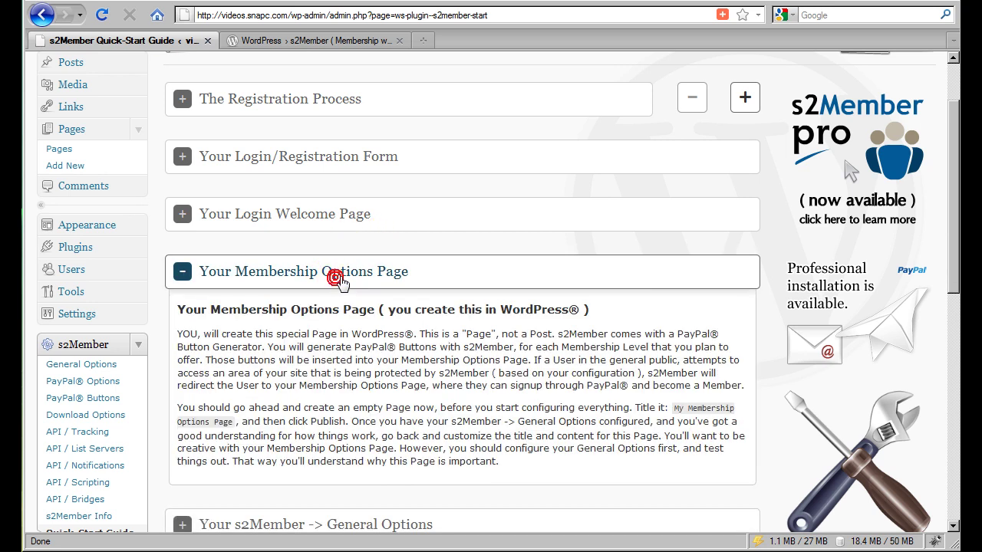
pyautogui.scroll(-2, 352, 284)
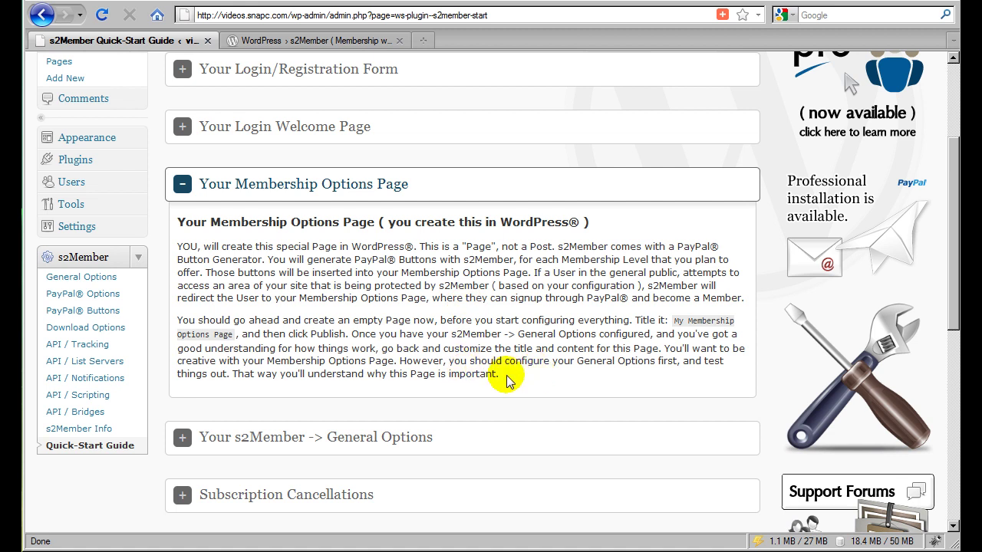
pyautogui.scroll(2, 430, 345)
pyautogui.click(387, 270)
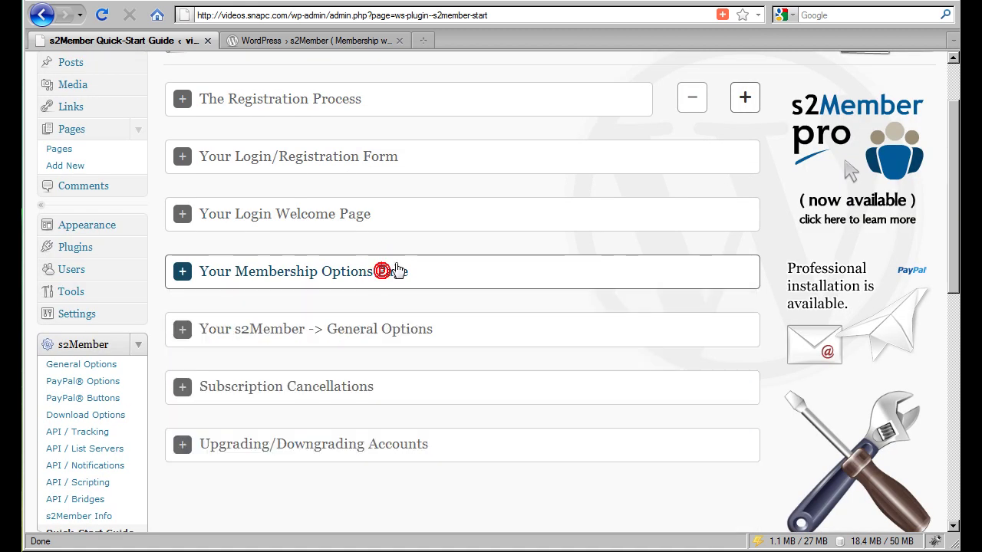
pyautogui.scroll(2, 396, 270)
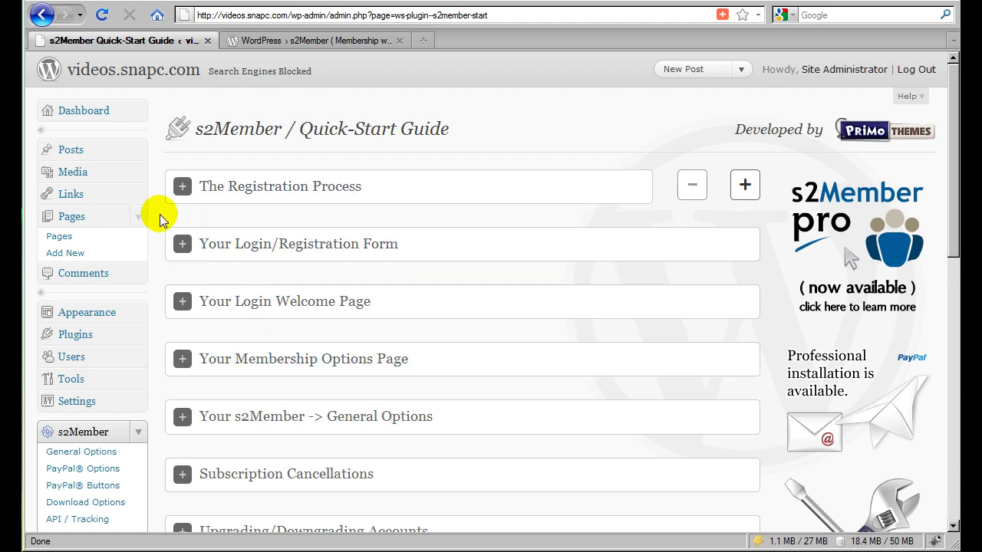
pyautogui.scroll(-2, 157, 226)
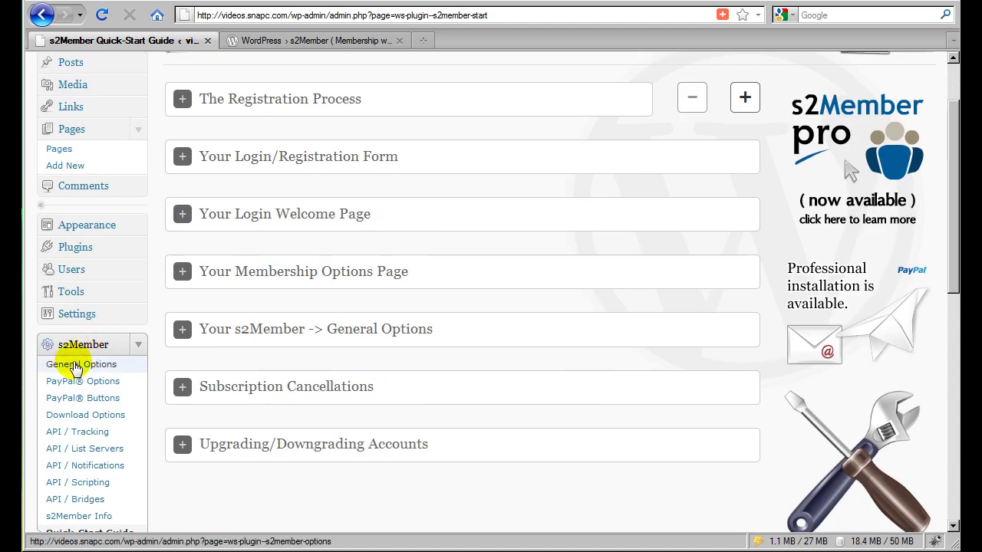
pyautogui.scroll(2, 85, 370)
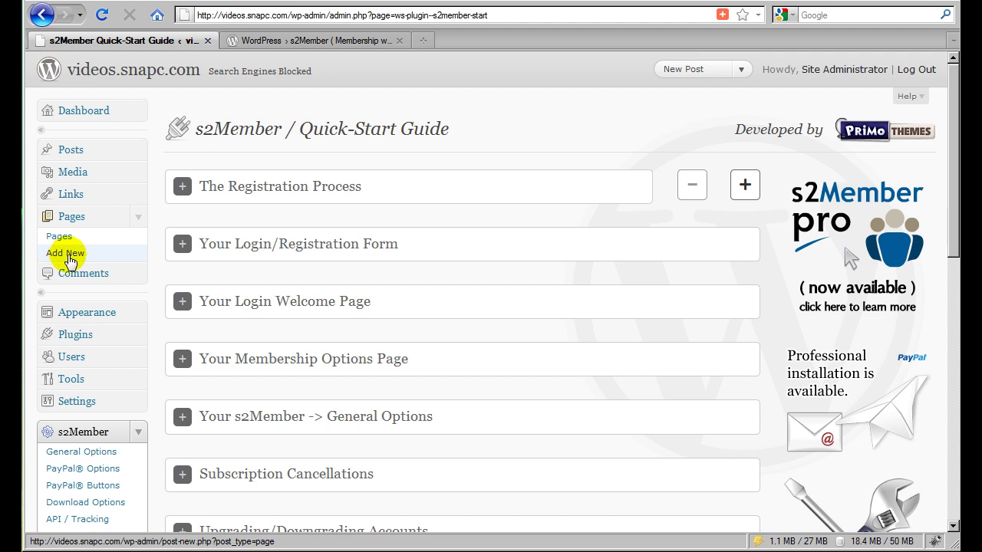
# - Create a page titled 'Login Welcome Page' with body '[ generic page ]' and publish it
pyautogui.click(68, 254)
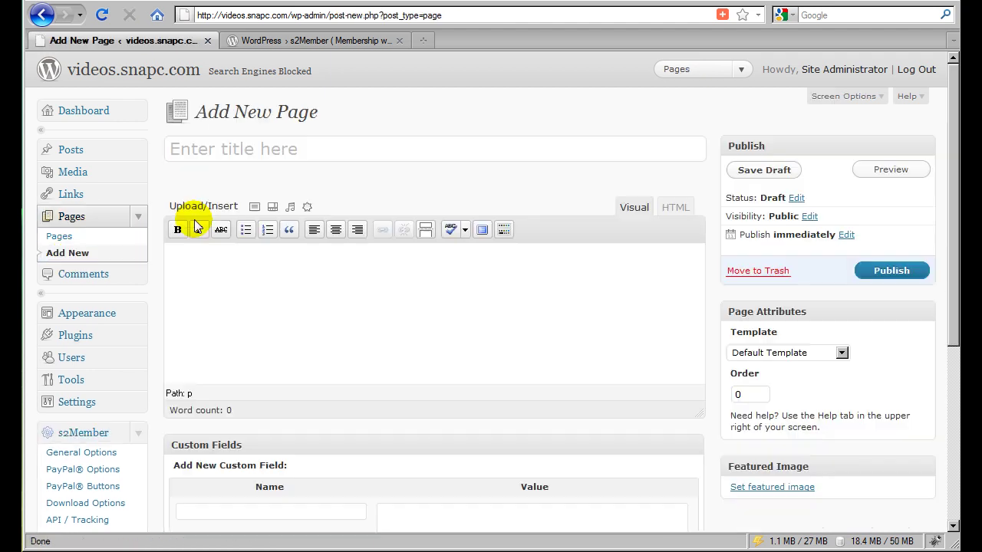
pyautogui.click(252, 150)
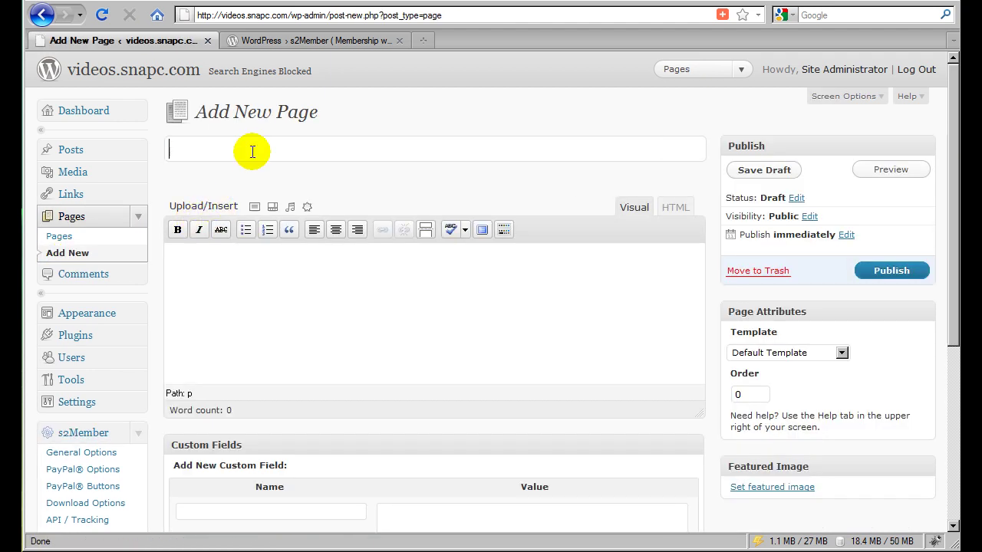
pyautogui.write('Login Welcome Page')
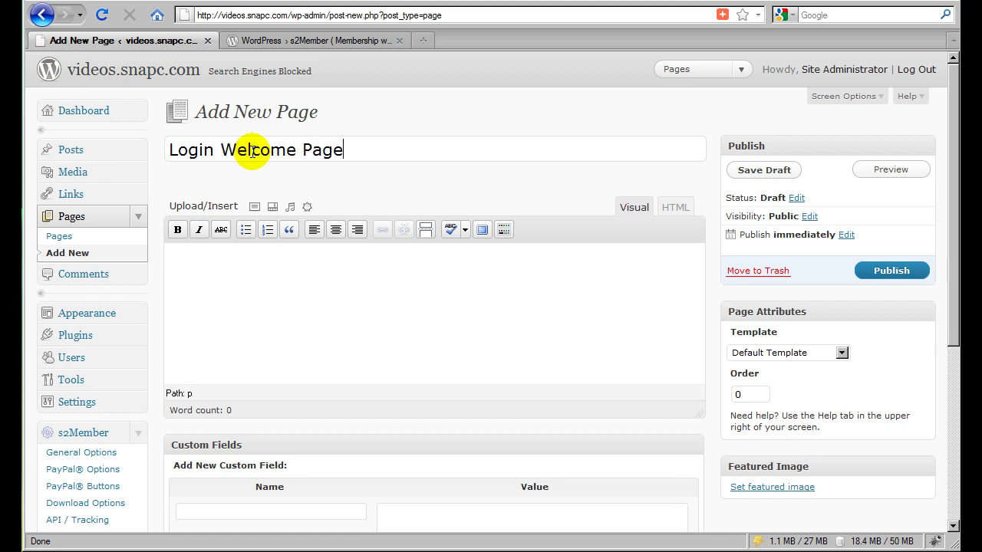
pyautogui.press('Tab')
pyautogui.write('[ gen')
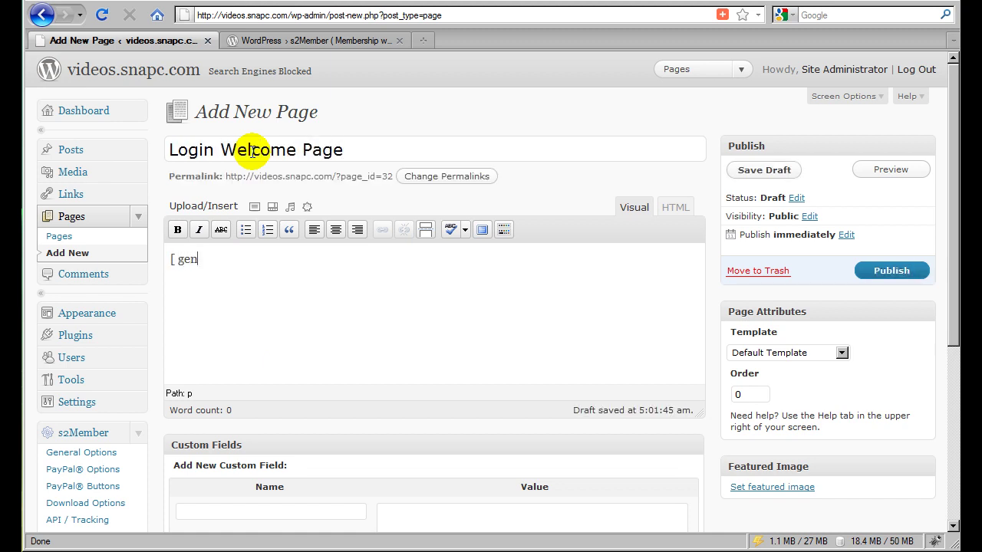
pyautogui.write('eric page')
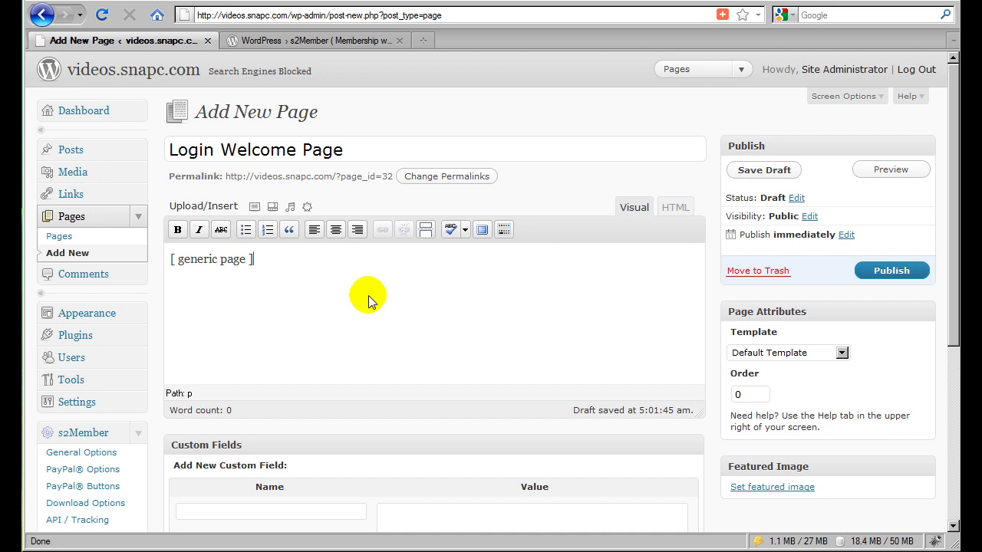
pyautogui.tripleClick(263, 258)
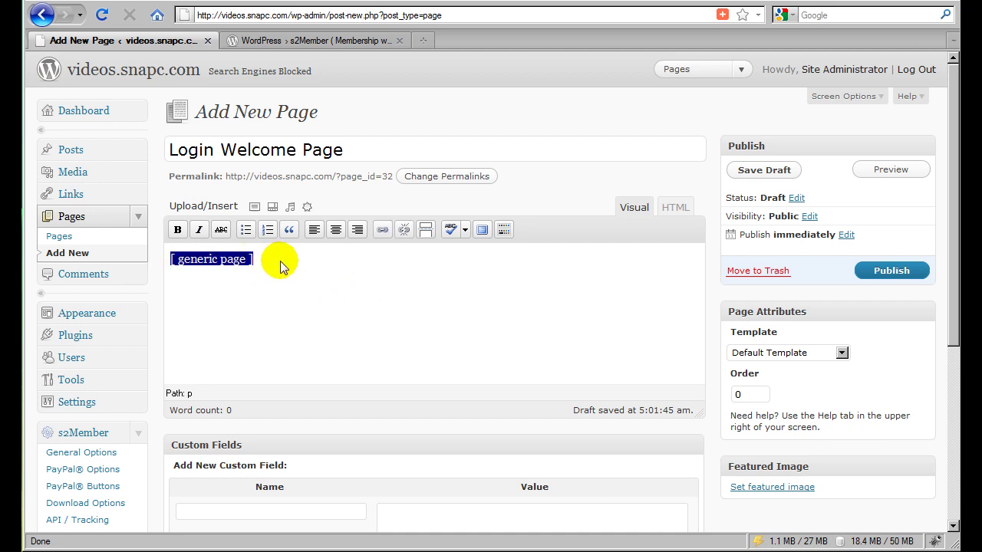
pyautogui.click(279, 260)
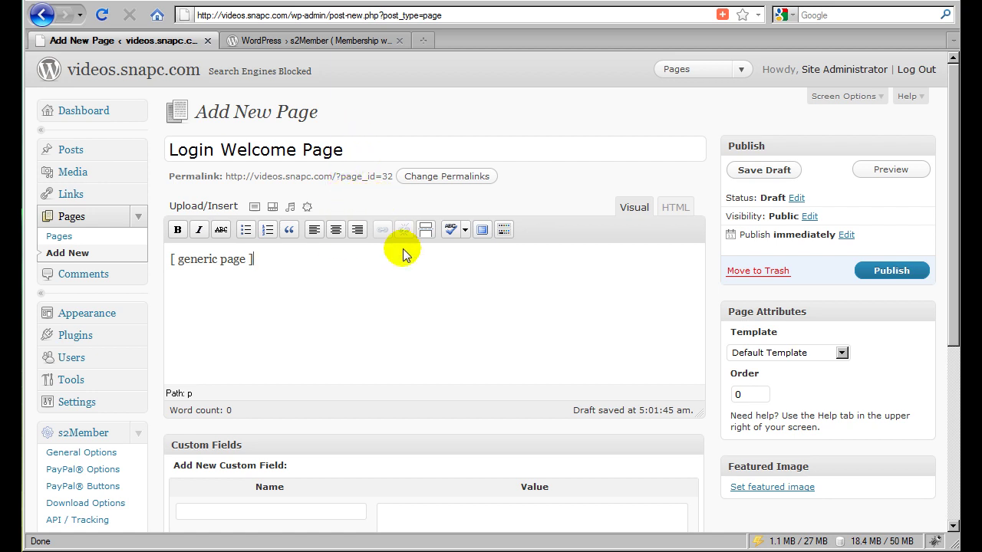
pyautogui.click(892, 271)
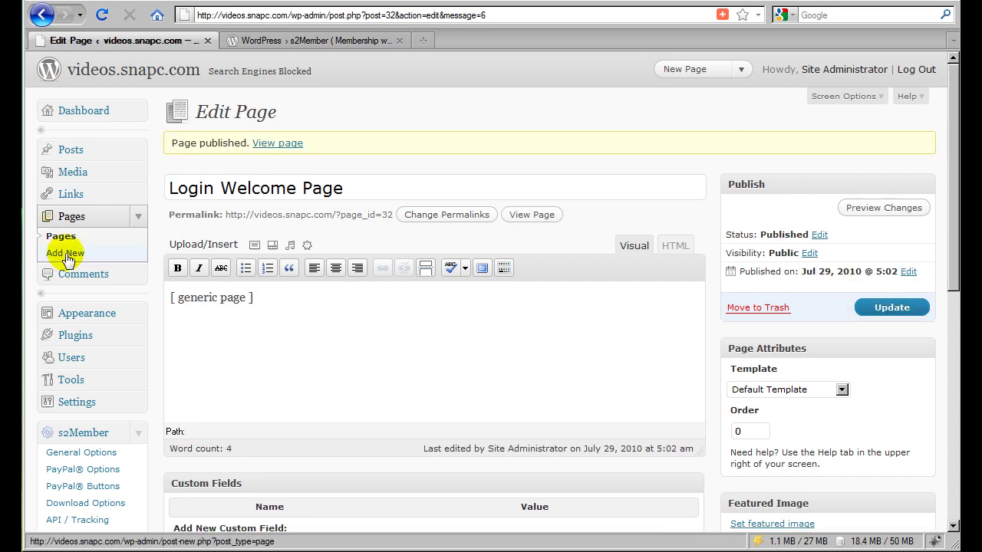
# - Create and publish a page titled 'Membership Options Page' with body '[ generic page ]'
pyautogui.click(66, 253)
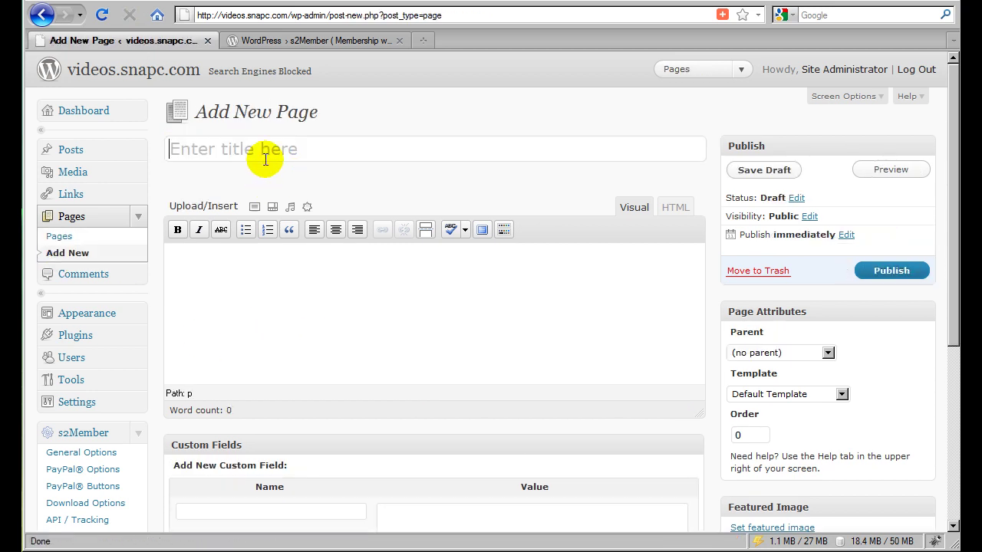
pyautogui.click(263, 158)
pyautogui.write('Members')
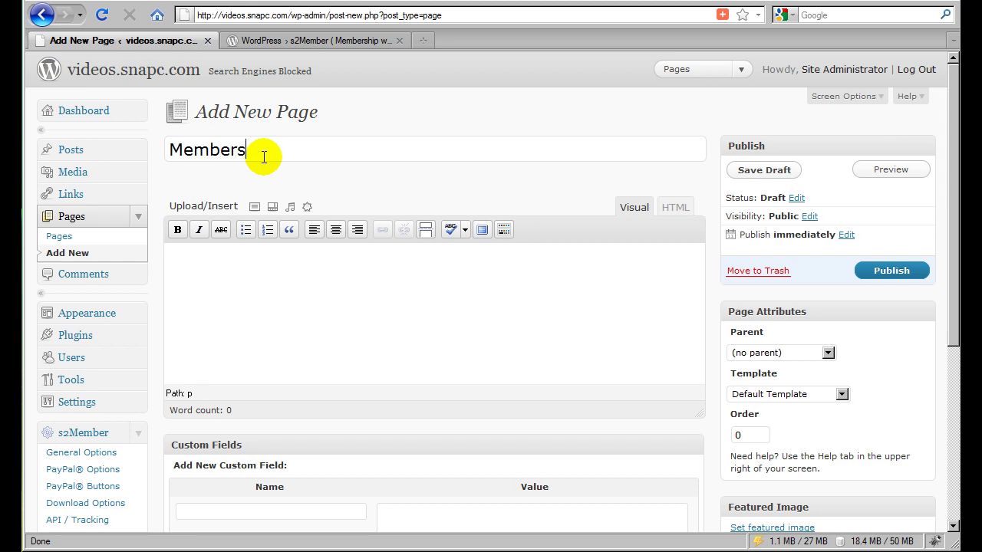
pyautogui.write('hip Options Page')
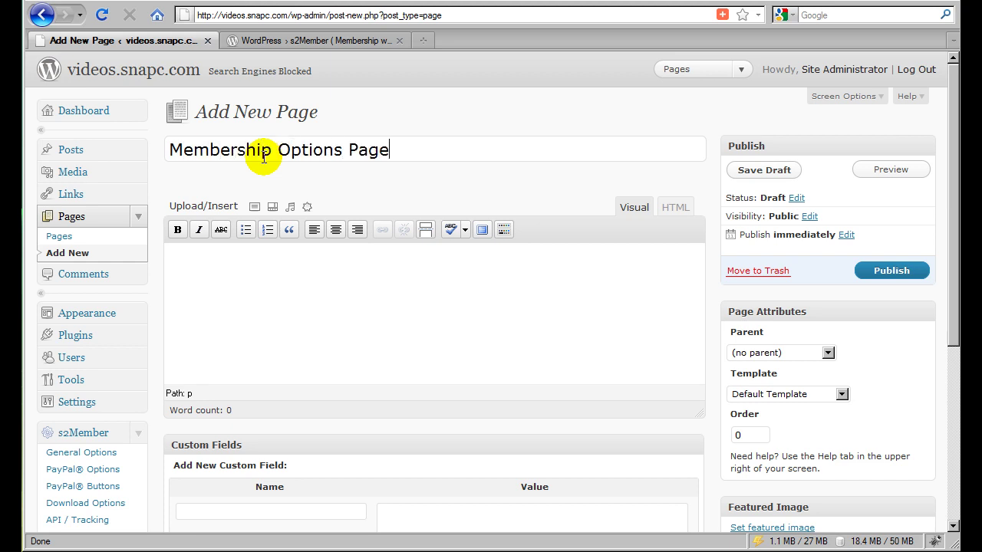
pyautogui.press('Tab')
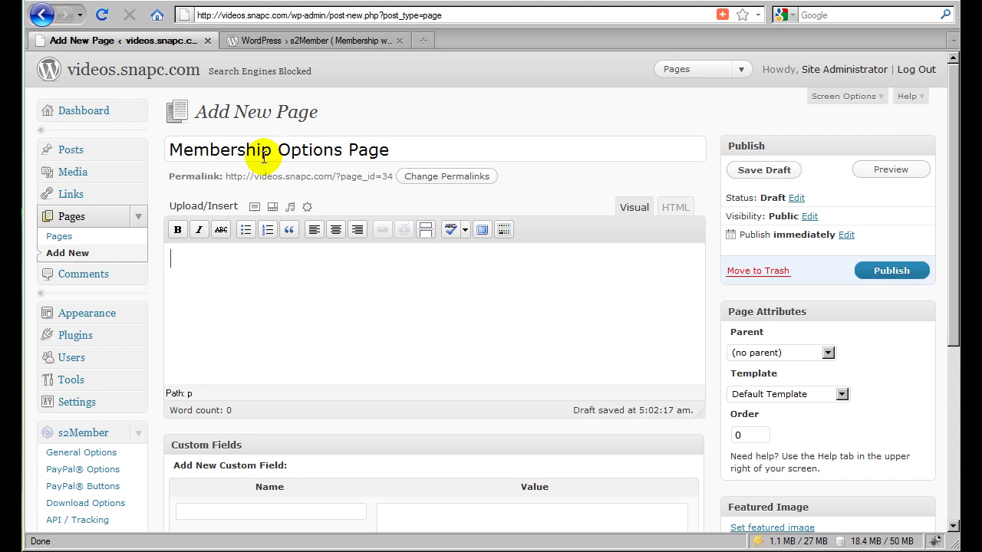
pyautogui.write('[ generic page')
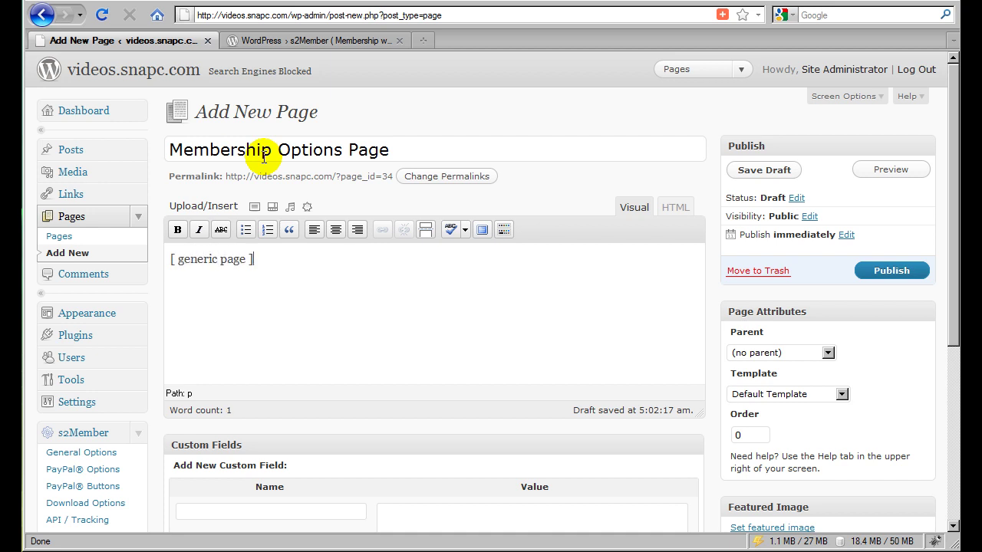
pyautogui.click(891, 271)
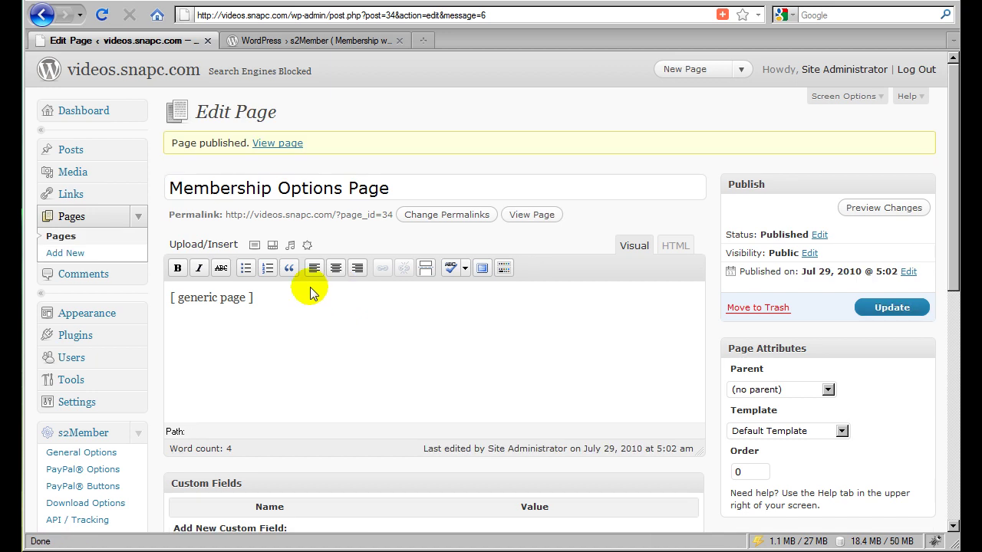
# - Open the Pages list to see Login Welcome Page and Membership Options Page published
pyautogui.click(61, 238)
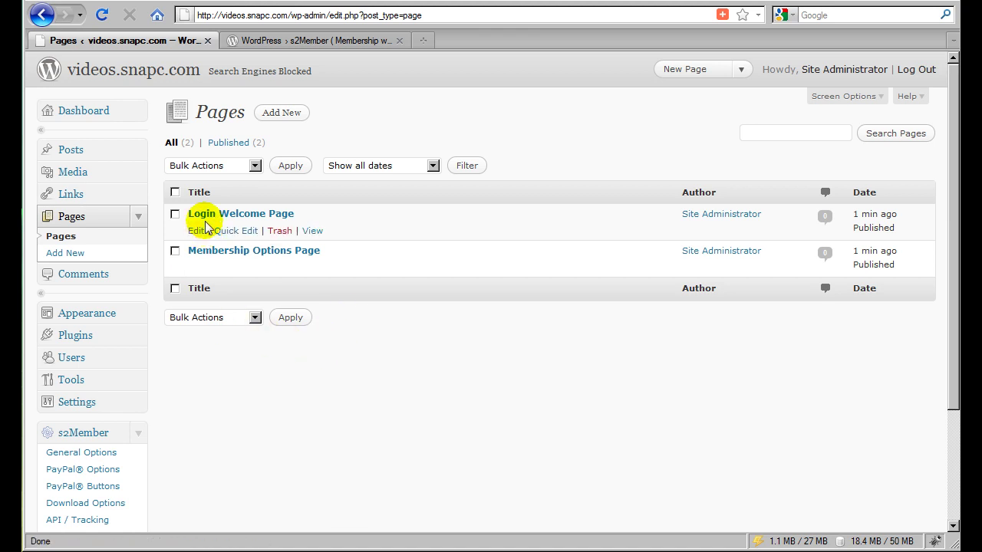
pyautogui.scroll(-4, 151, 274)
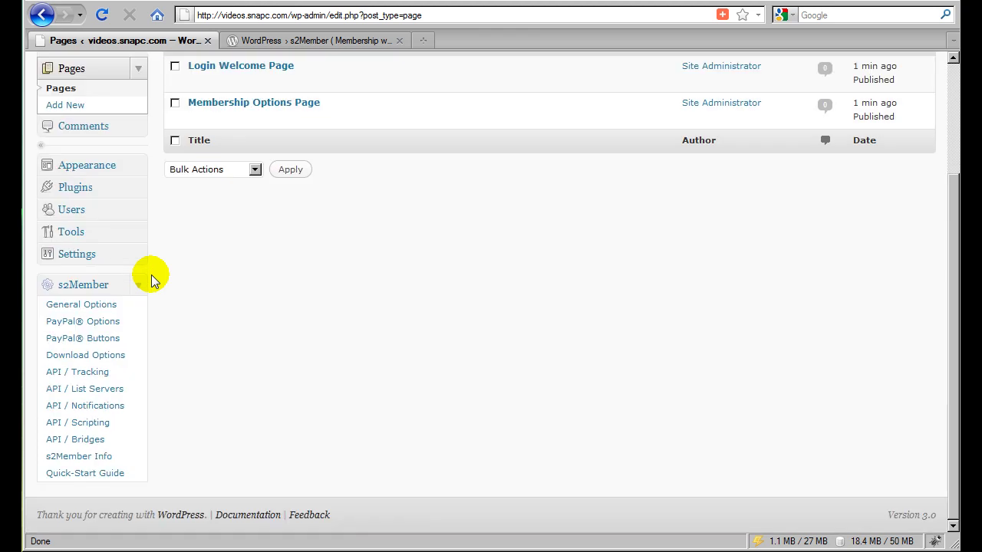
# - In s2Member General Options, set the Login Welcome Page dropdown to 'Login Welcome Page'
pyautogui.click(93, 306)
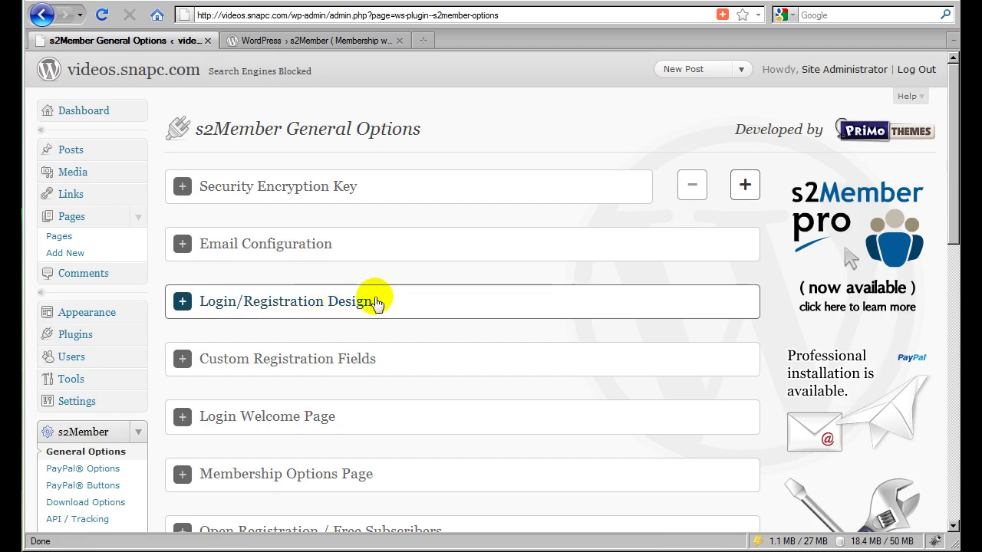
pyautogui.scroll(-4, 412, 236)
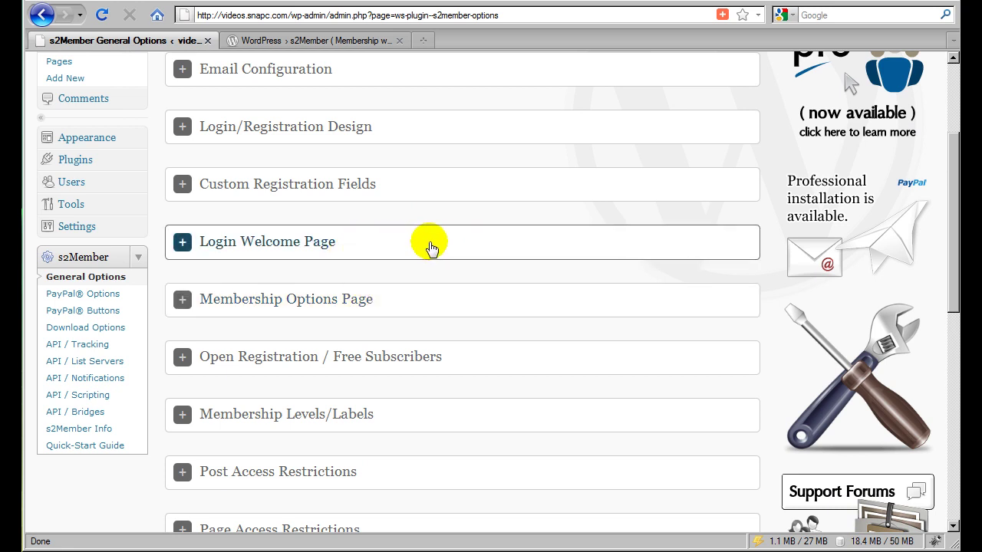
pyautogui.click(378, 249)
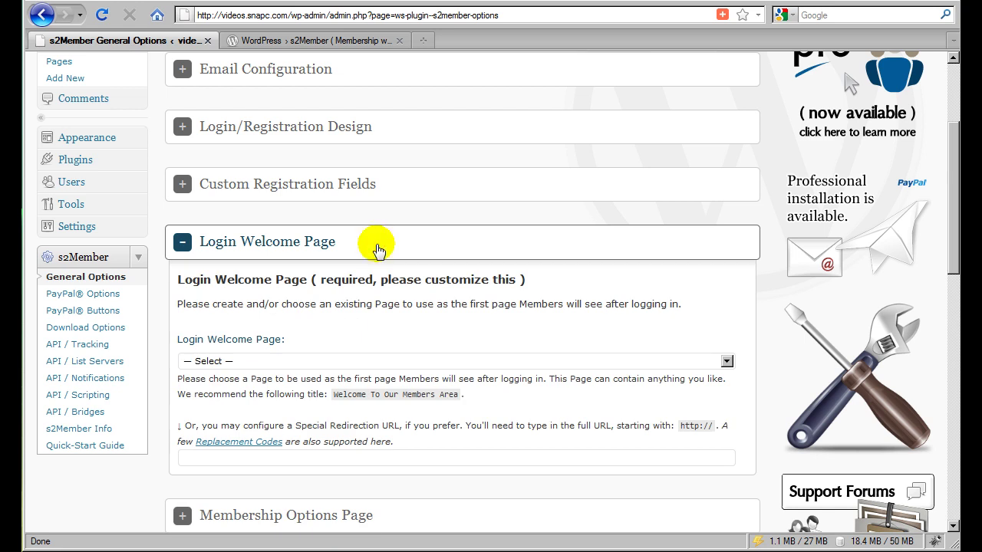
pyautogui.scroll(-2, 376, 248)
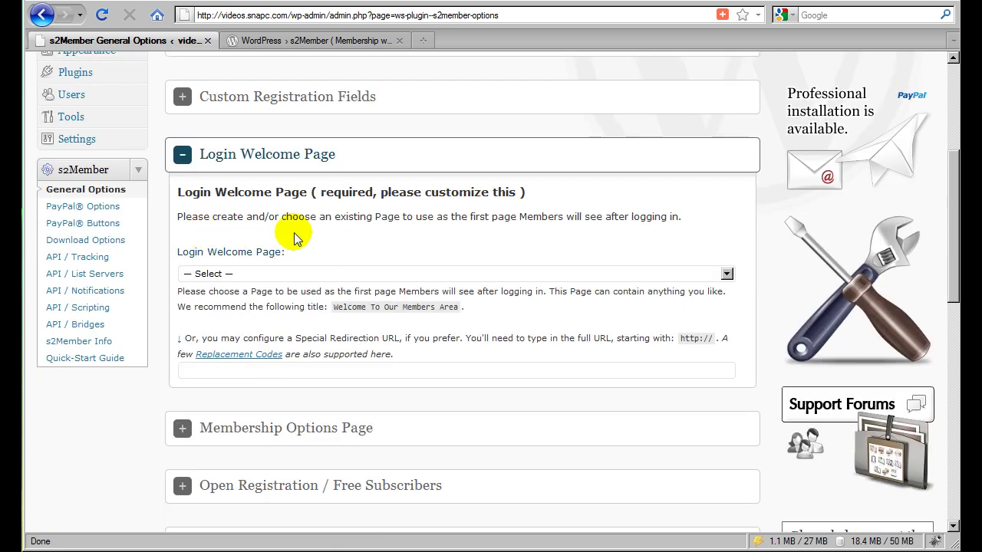
pyautogui.click(240, 274)
pyautogui.click(247, 303)
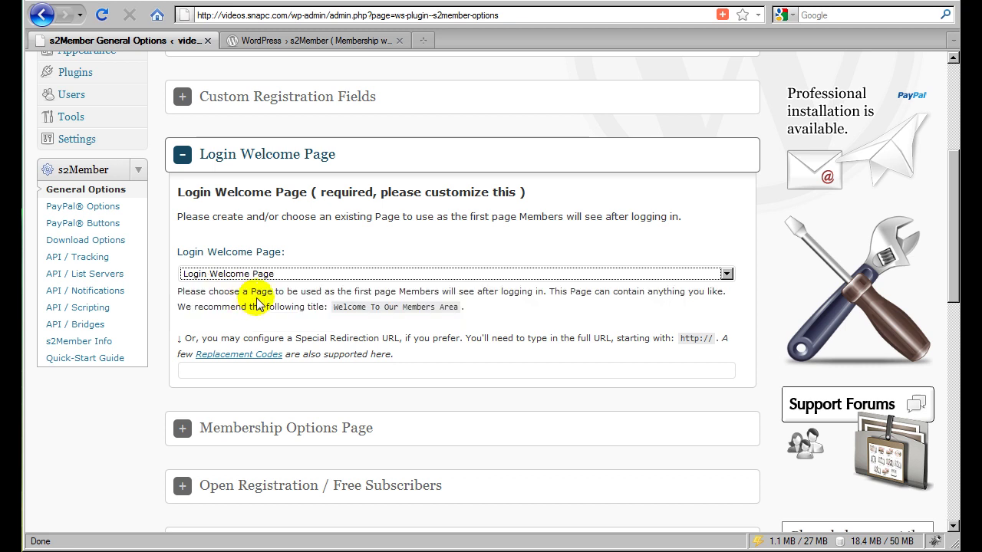
# - Set the Membership Options Page dropdown to 'Membership Options Page' and collapse that section
pyautogui.click(329, 167)
pyautogui.click(299, 213)
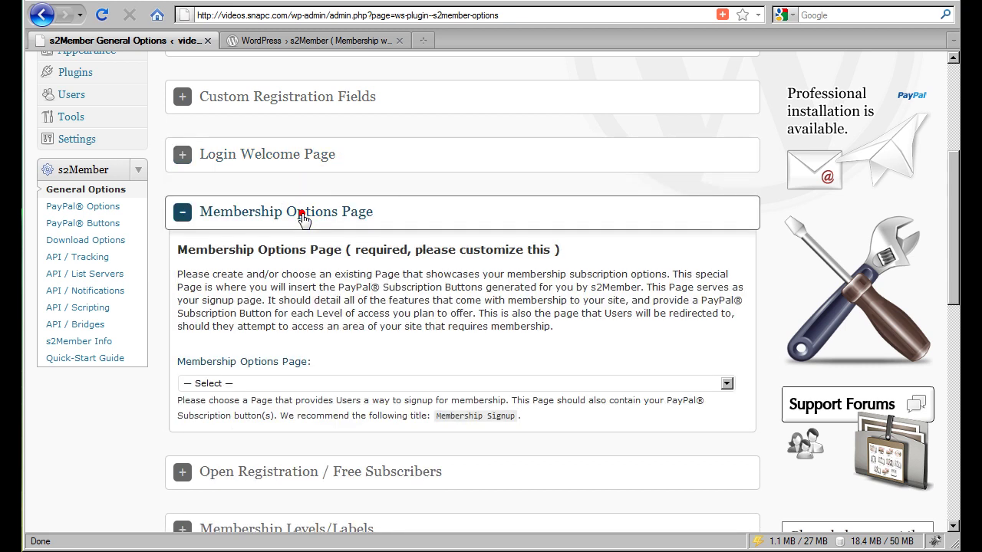
pyautogui.scroll(-2, 303, 213)
pyautogui.click(250, 295)
pyautogui.click(244, 338)
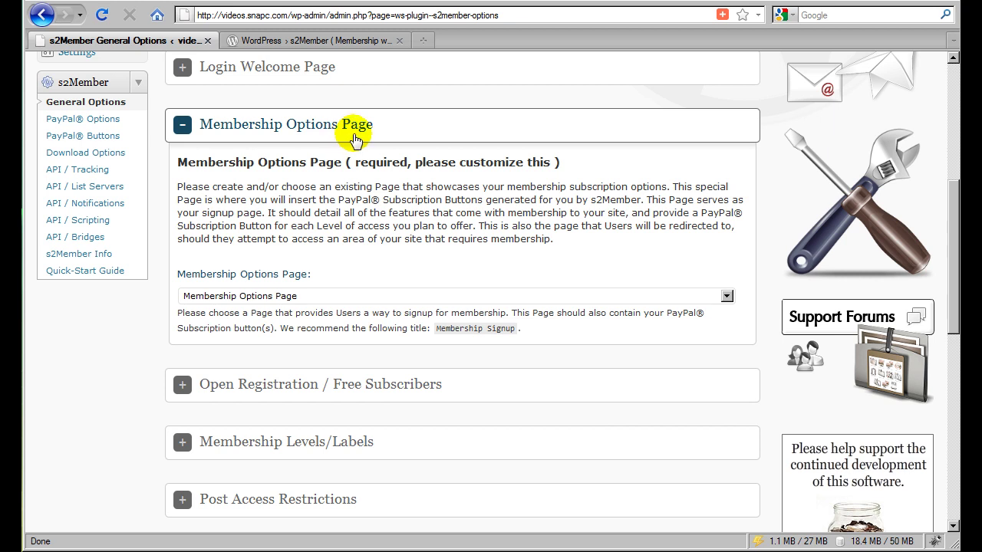
pyautogui.click(354, 138)
pyautogui.scroll(2, 325, 212)
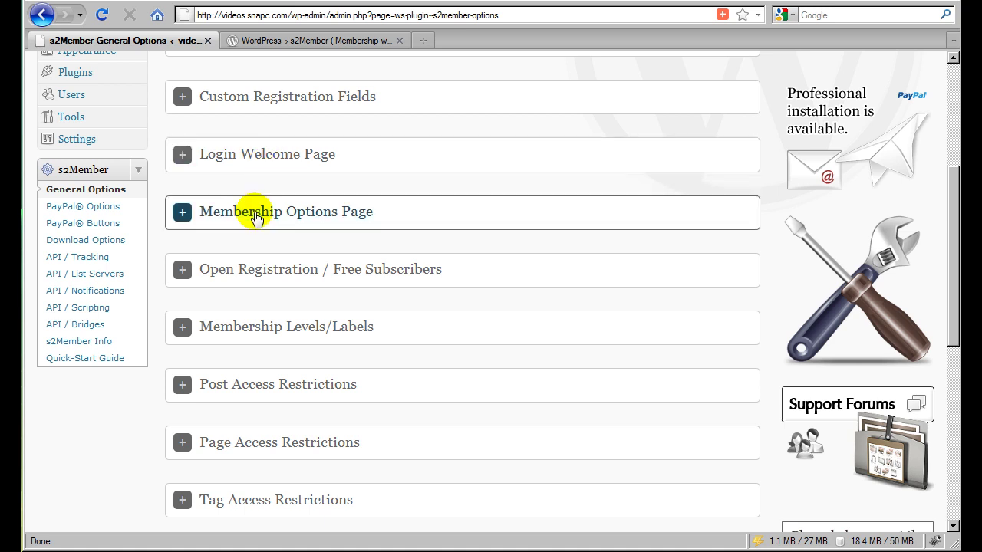
pyautogui.scroll(-10, 368, 263)
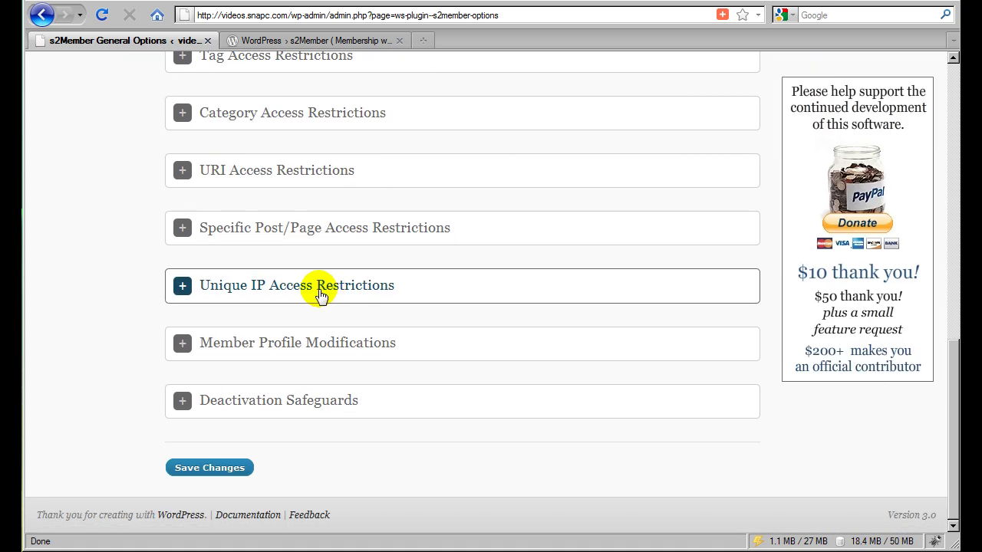
# - Save the s2Member General Options, getting the 'Options saved.' confirmation
pyautogui.click(184, 470)
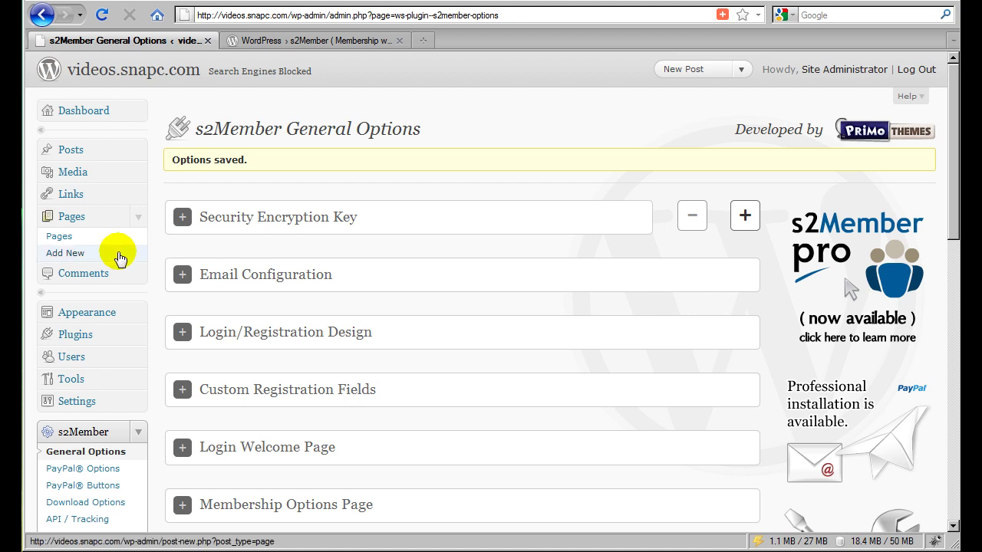
# - Create a new page titled 'Protected Page' with body '[ protected members only page ]' and publish it
pyautogui.click(72, 254)
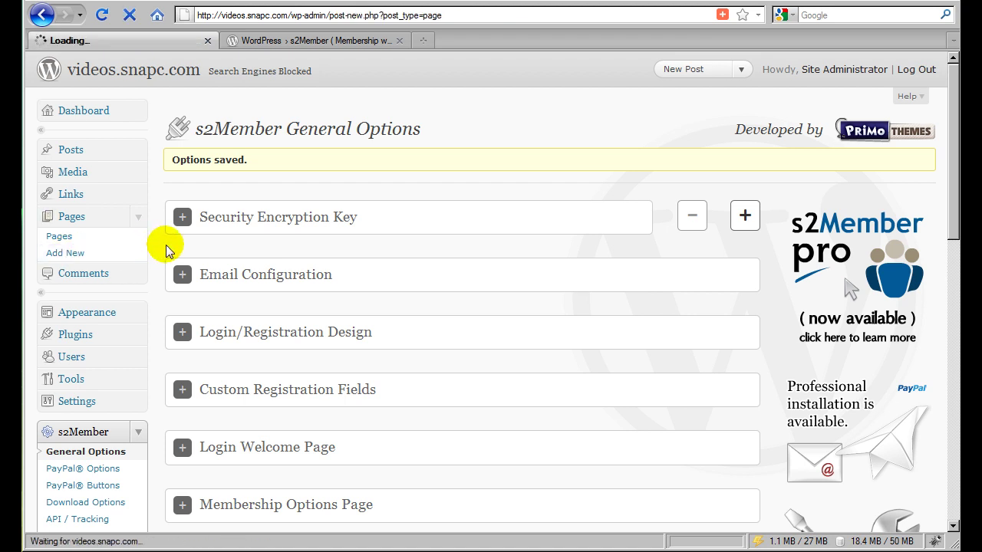
pyautogui.click(256, 154)
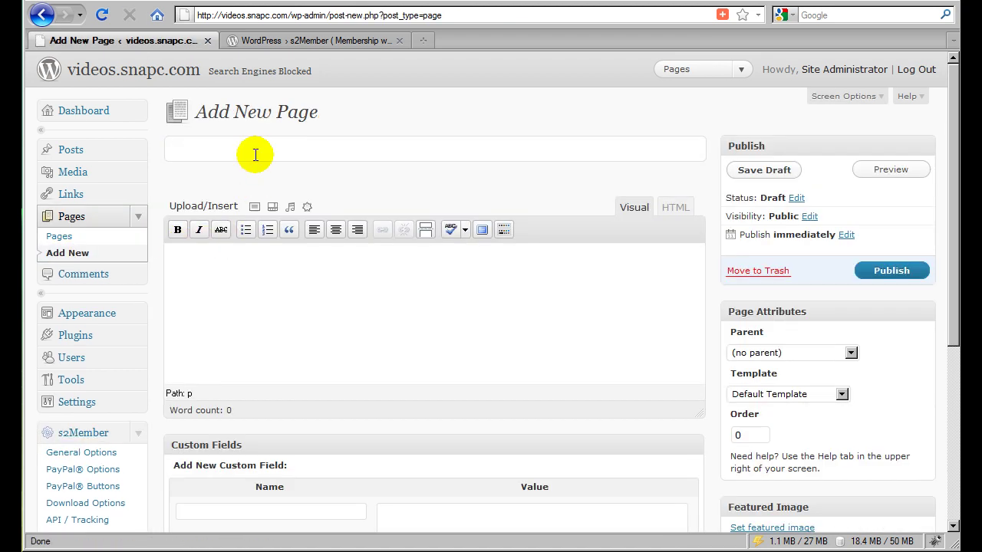
pyautogui.write('Protected Page')
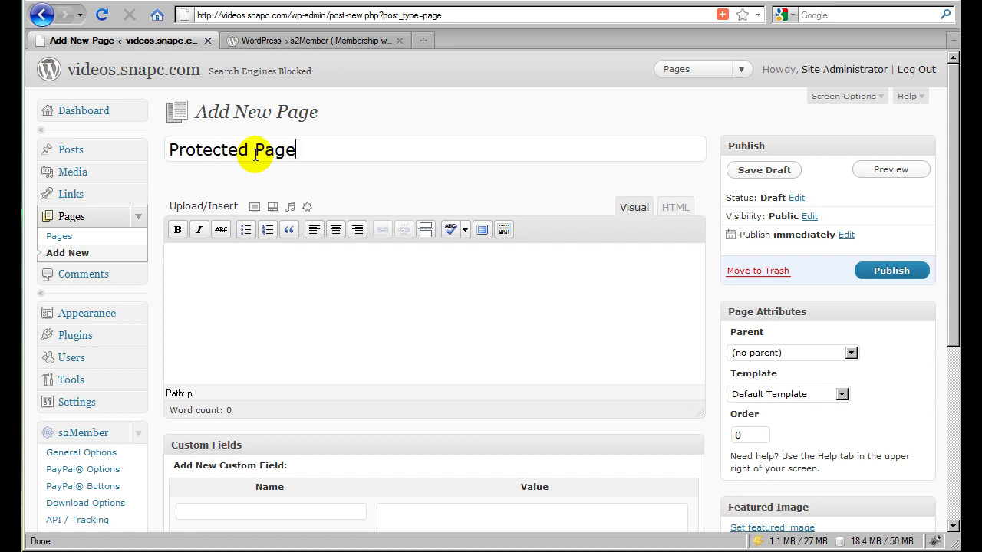
pyautogui.press('Tab')
pyautogui.write('[ protected memb')
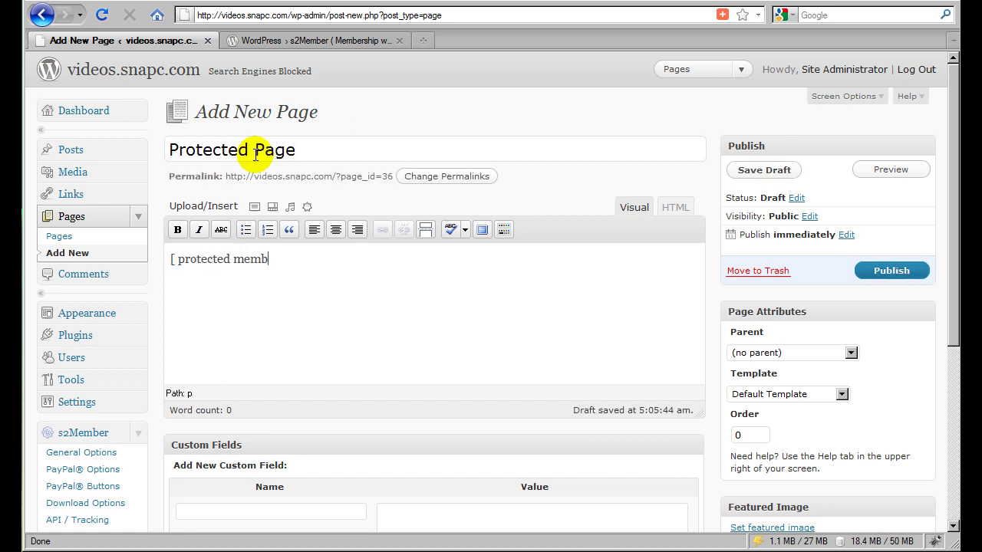
pyautogui.write('ers only page ]')
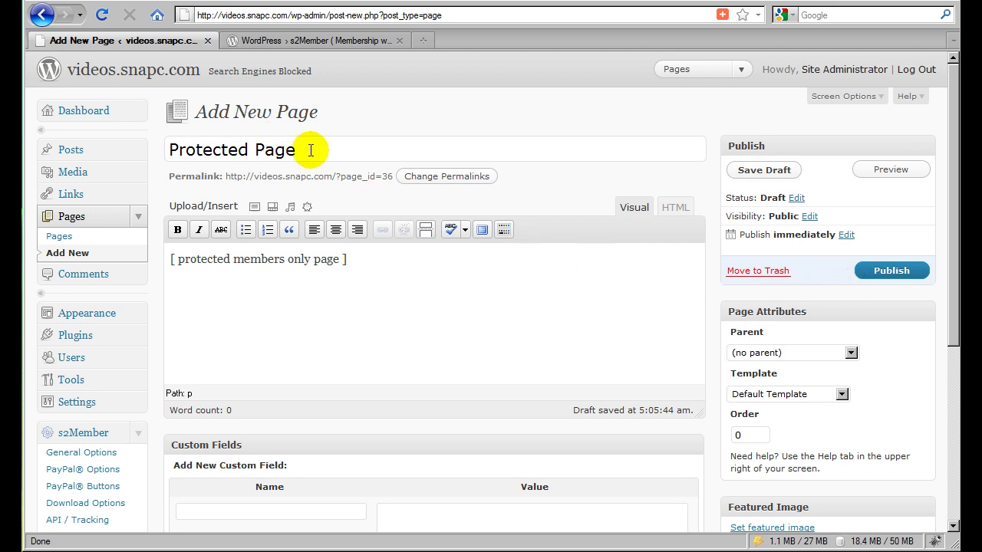
pyautogui.moveTo(312, 150); pyautogui.dragTo(170, 150)
pyautogui.click(345, 198)
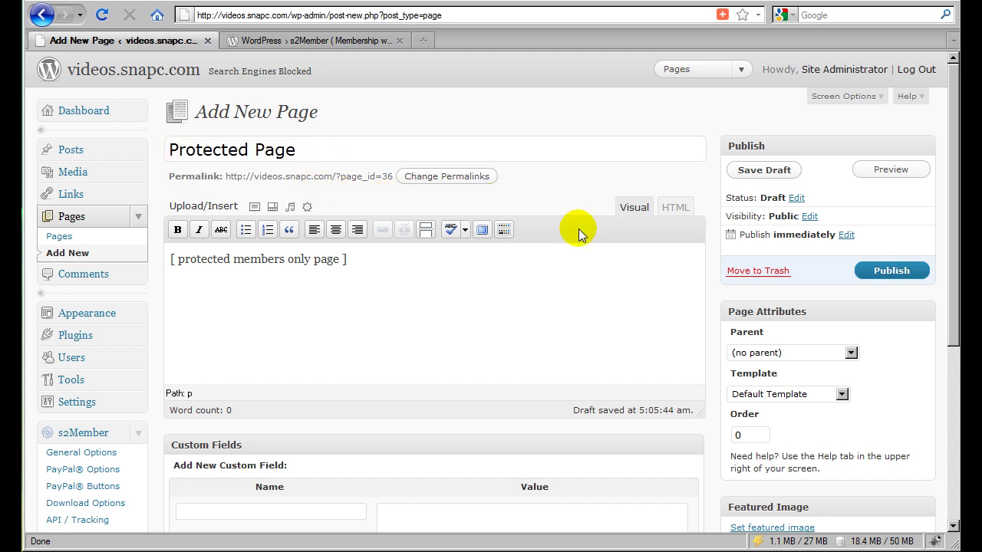
pyautogui.click(885, 272)
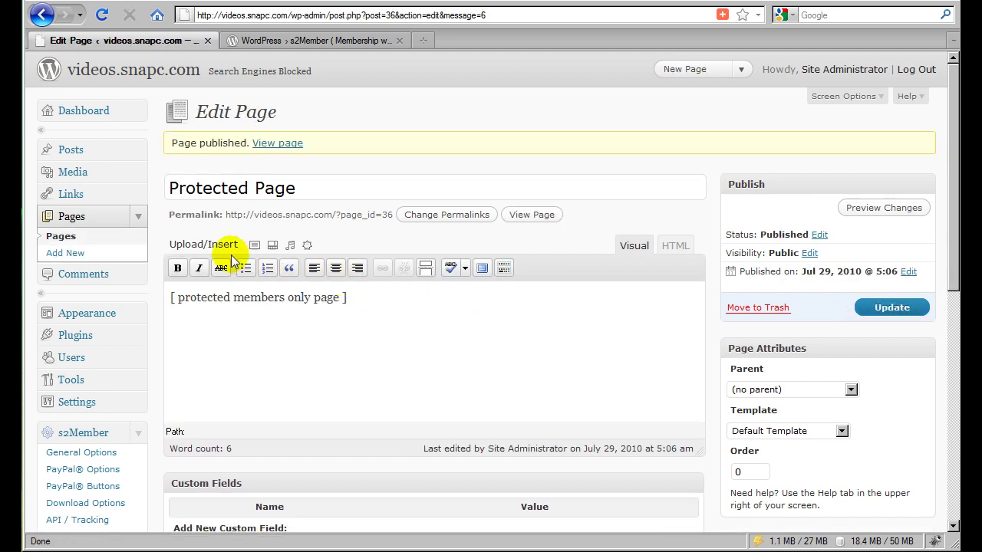
# - Show the Pages list with Login Welcome, Membership Options and Protected Page published
pyautogui.click(73, 219)
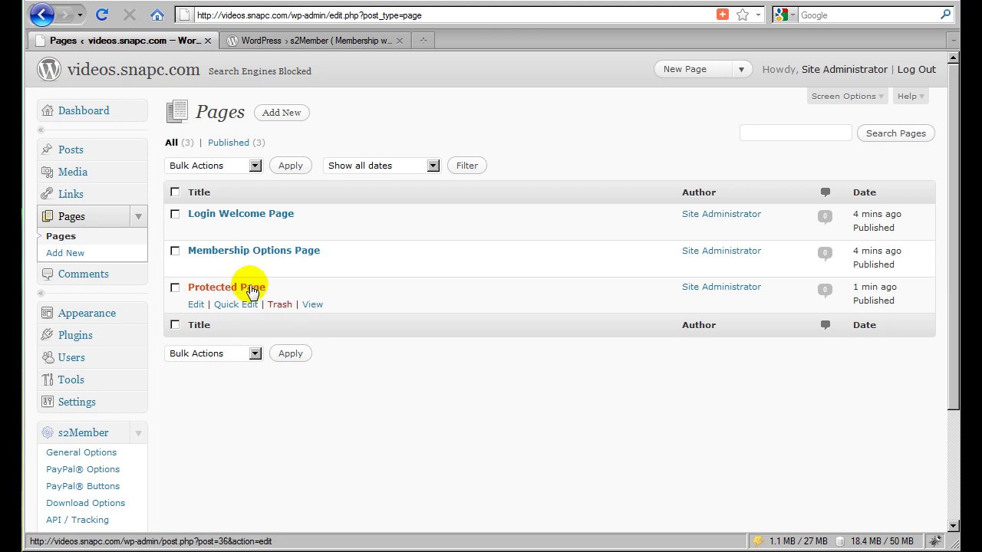
# - Expand s2Member's Page Access Restrictions panel to reveal the empty Level #0–#4 page-ID fields
pyautogui.click(69, 458)
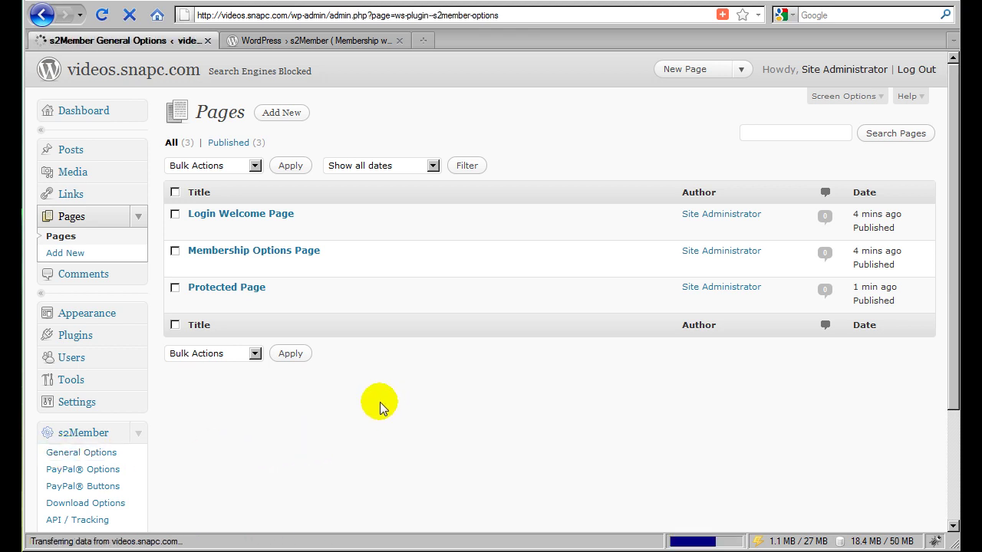
pyautogui.scroll(-6, 384, 361)
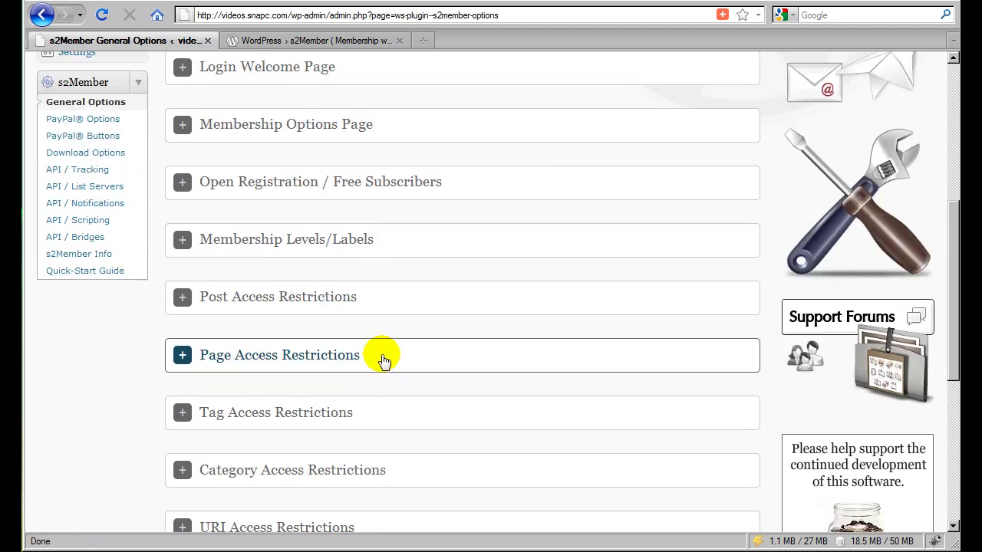
pyautogui.scroll(-2, 383, 361)
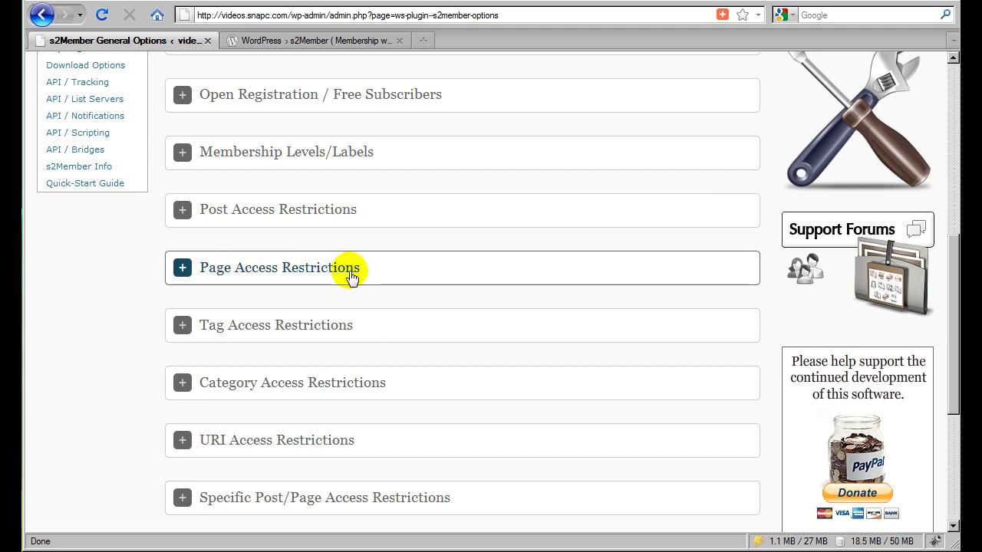
pyautogui.click(313, 285)
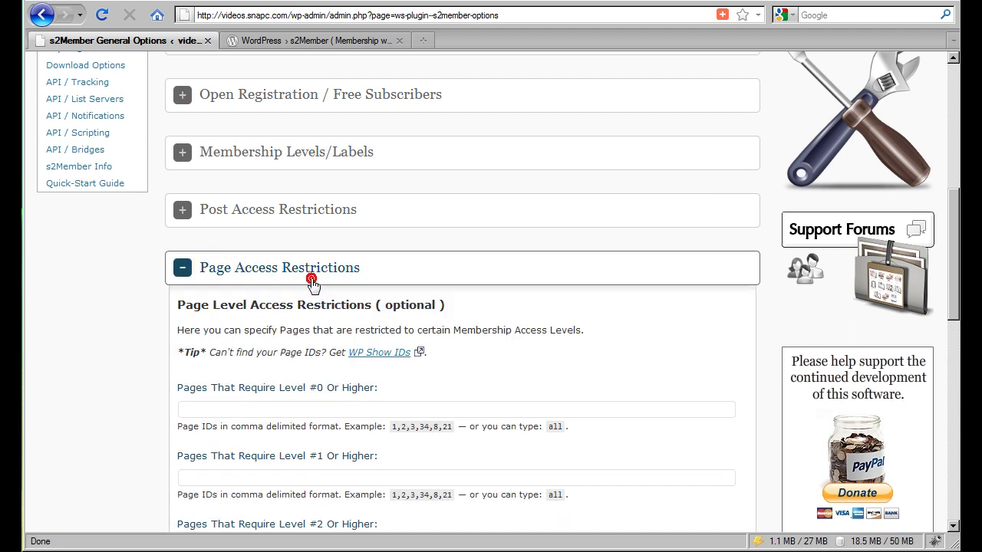
pyautogui.scroll(-4, 313, 281)
pyautogui.scroll(-2, 340, 253)
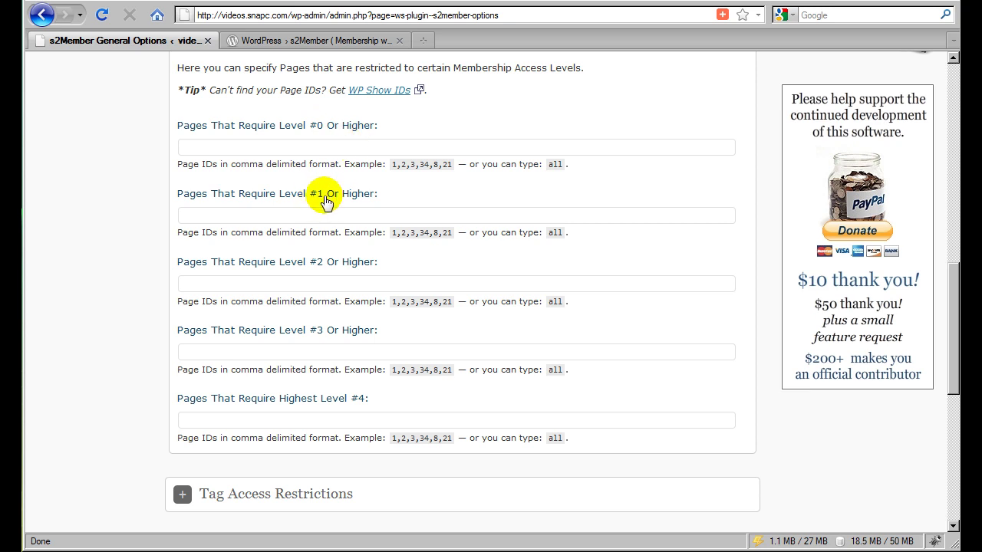
# - Enter page ID 36 under 'Pages That Require Level #1 Or Higher' and save the changes
pyautogui.click(225, 217)
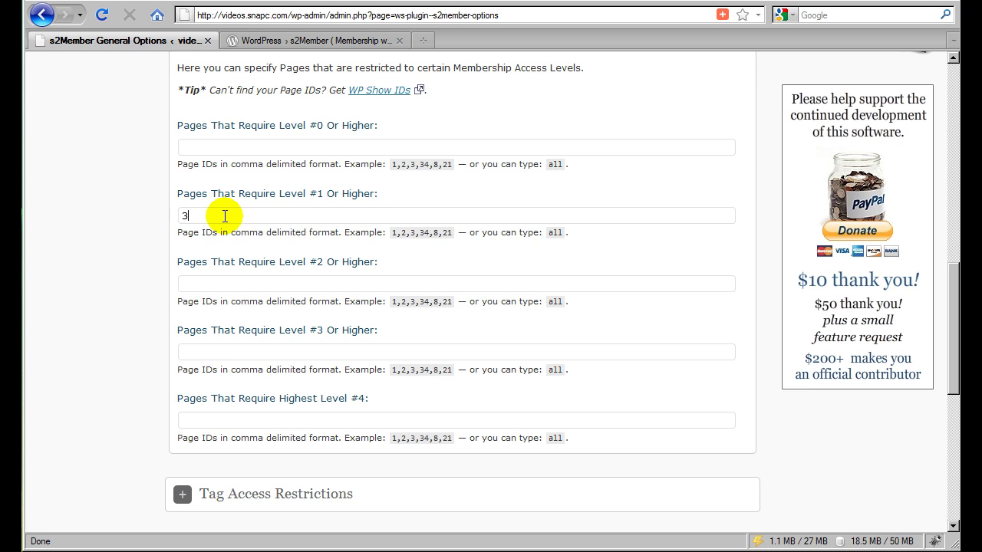
pyautogui.click(396, 253)
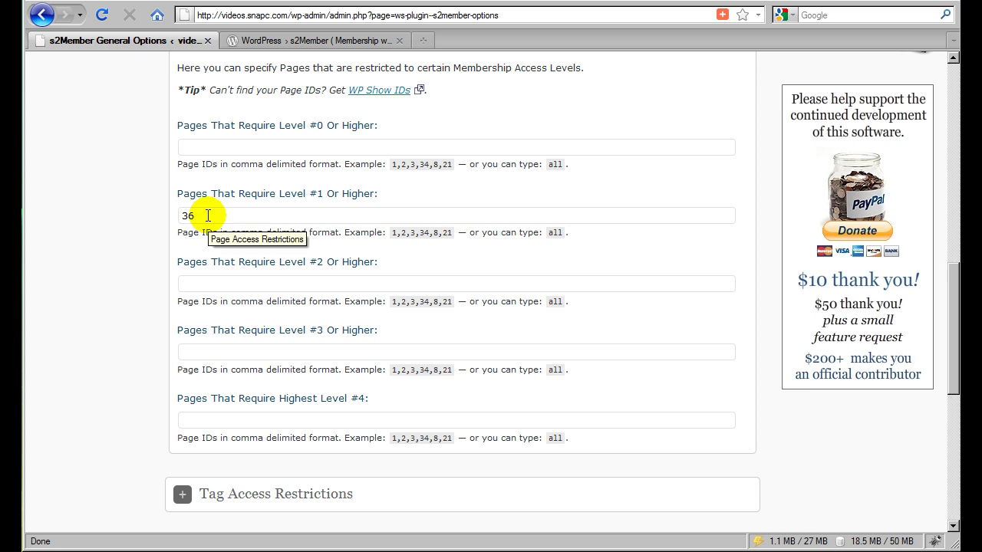
pyautogui.scroll(-10, 222, 222)
pyautogui.click(219, 469)
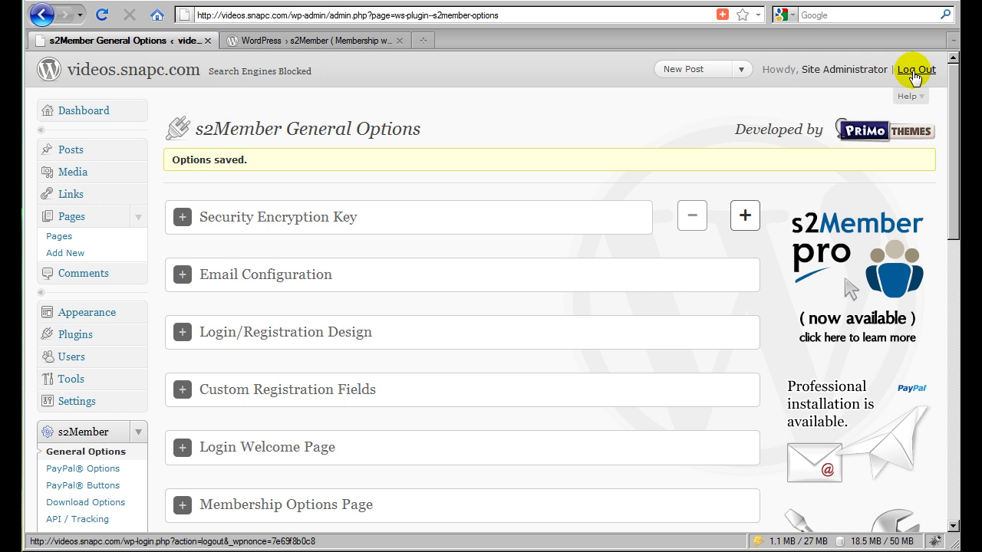
# - Log out of the WordPress admin to reach the s2Member 'You are now logged out' screen
pyautogui.click(915, 70)
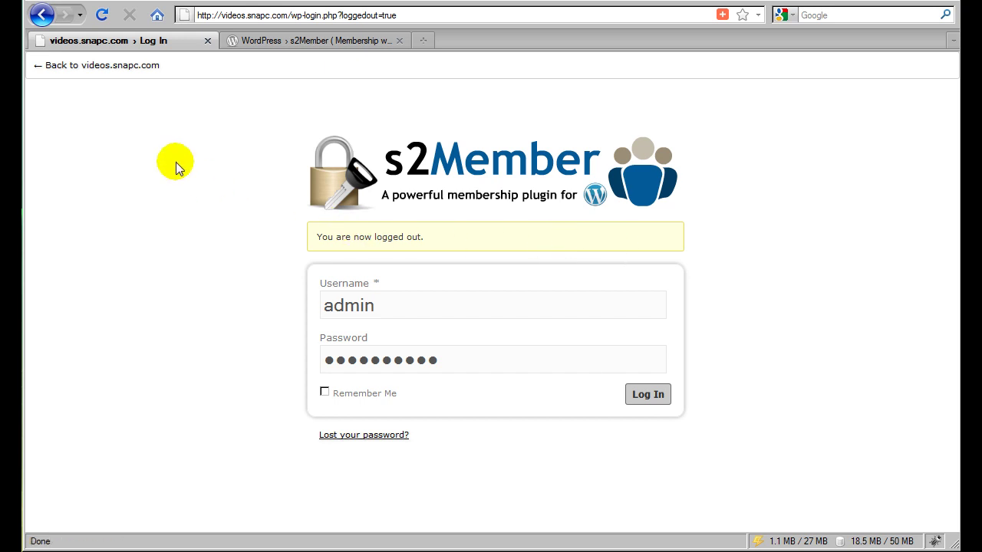
# - From the public home page, open Protected Page and land on Membership Options with s2member_level_req=1
pyautogui.click(97, 68)
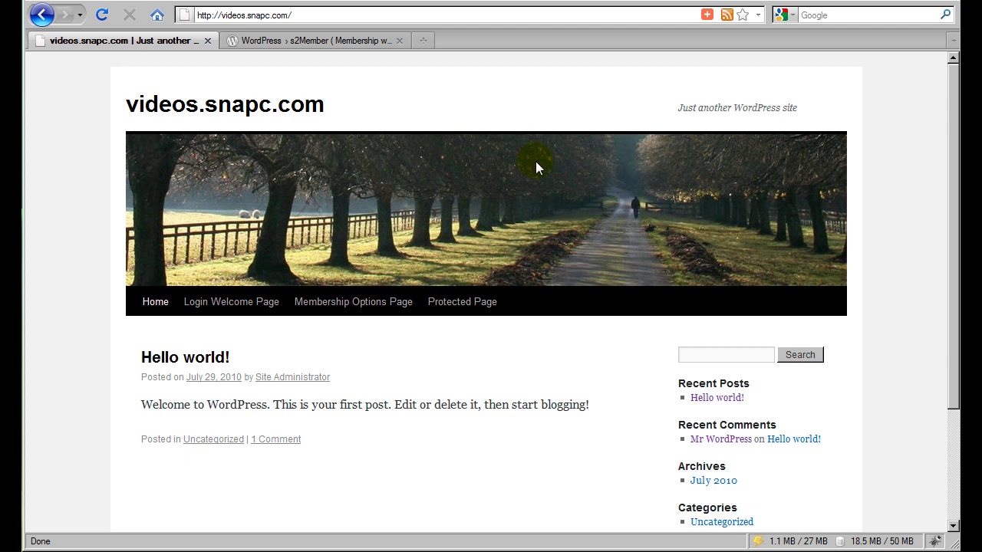
pyautogui.scroll(-2, 536, 161)
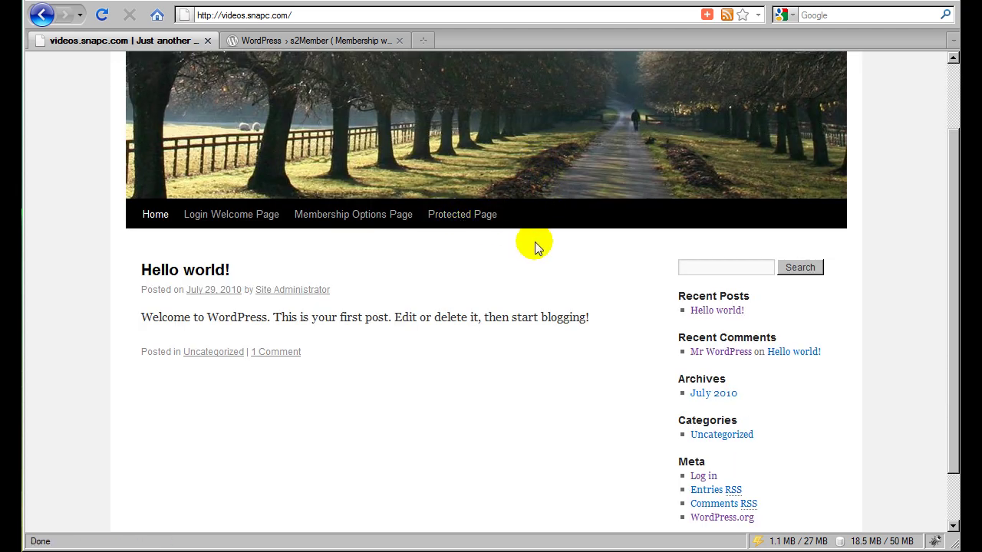
pyautogui.scroll(2, 575, 230)
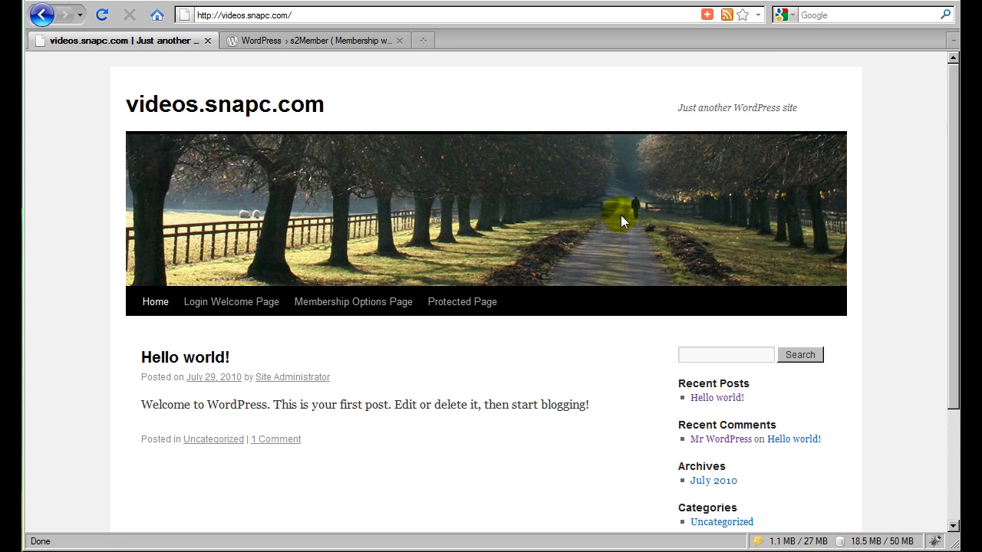
pyautogui.click(464, 306)
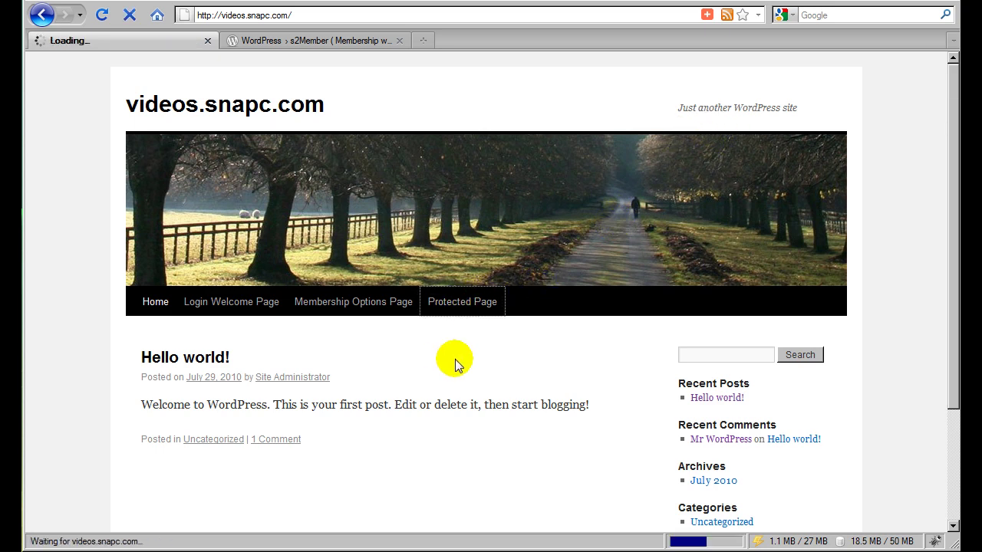
pyautogui.scroll(-2, 460, 364)
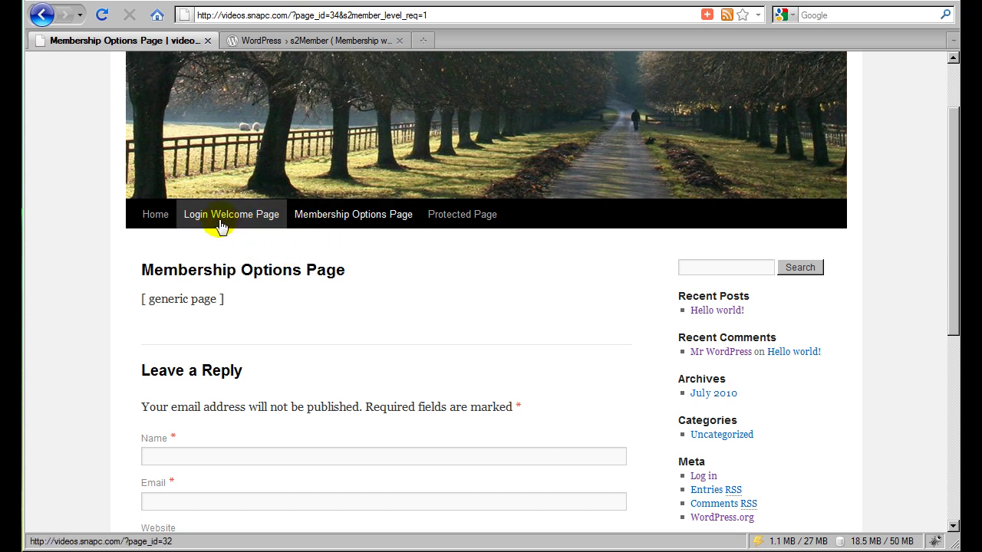
# - Open Login Welcome Page and confirm the redirect to Membership Options with s2member_level_req=0
pyautogui.click(238, 223)
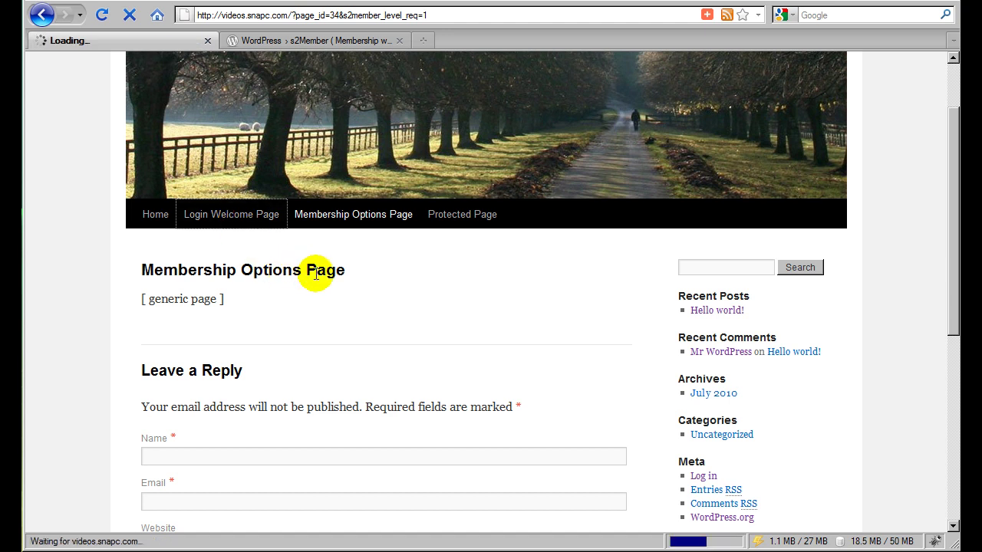
pyautogui.scroll(-2, 373, 335)
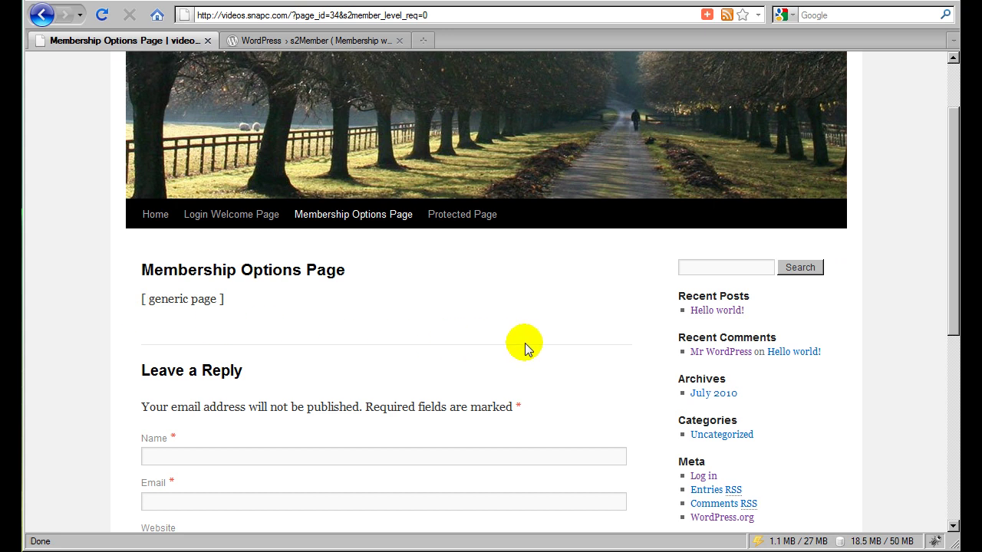
pyautogui.scroll(2, 438, 358)
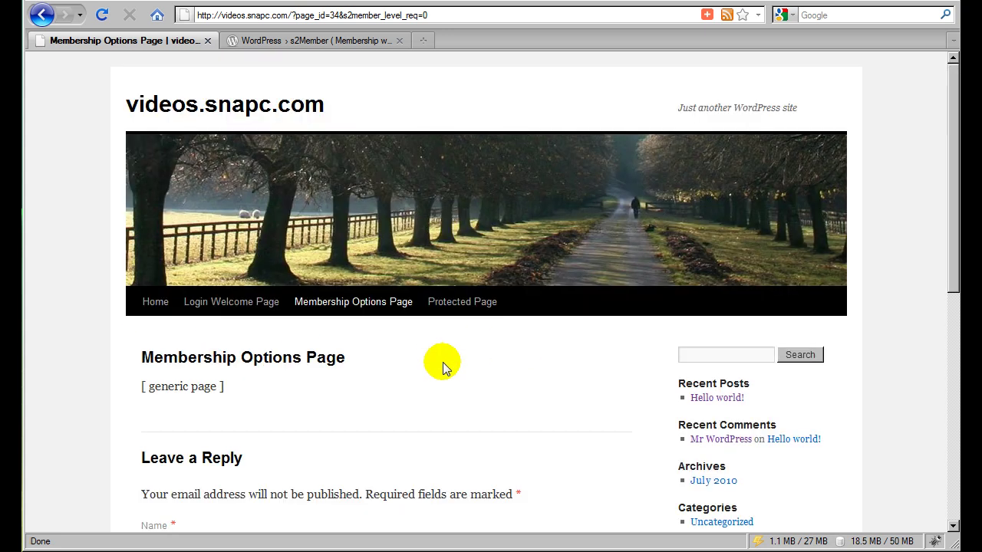
pyautogui.scroll(-2, 469, 365)
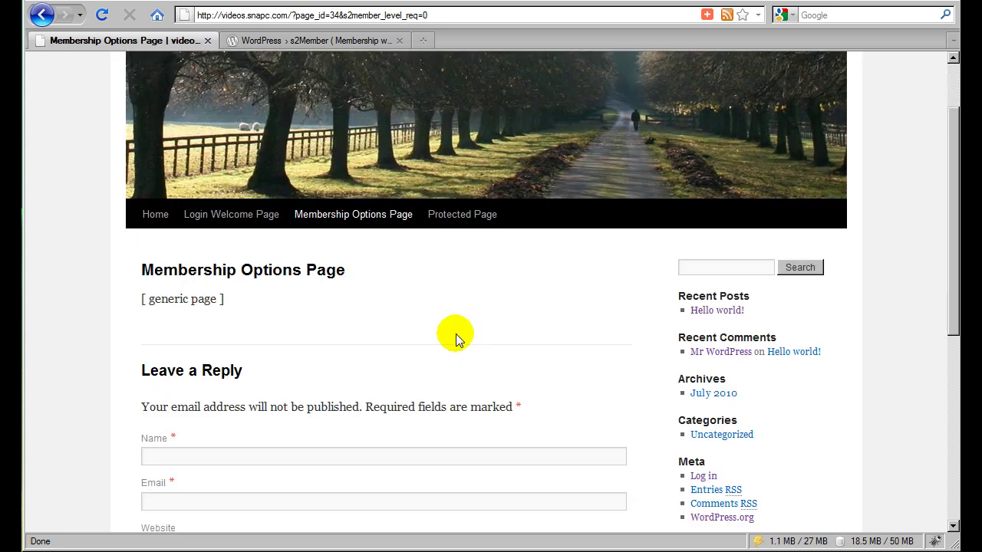
pyautogui.scroll(-2, 344, 310)
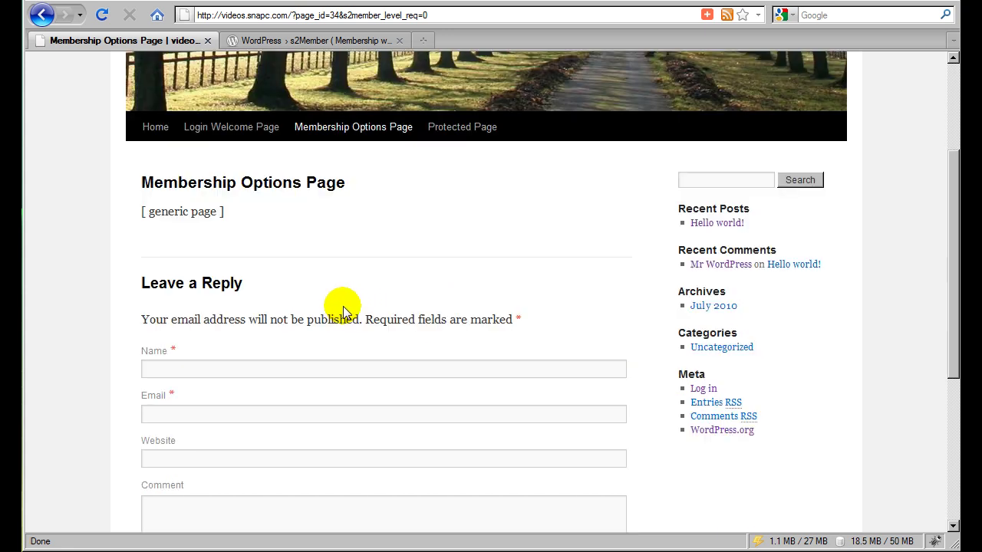